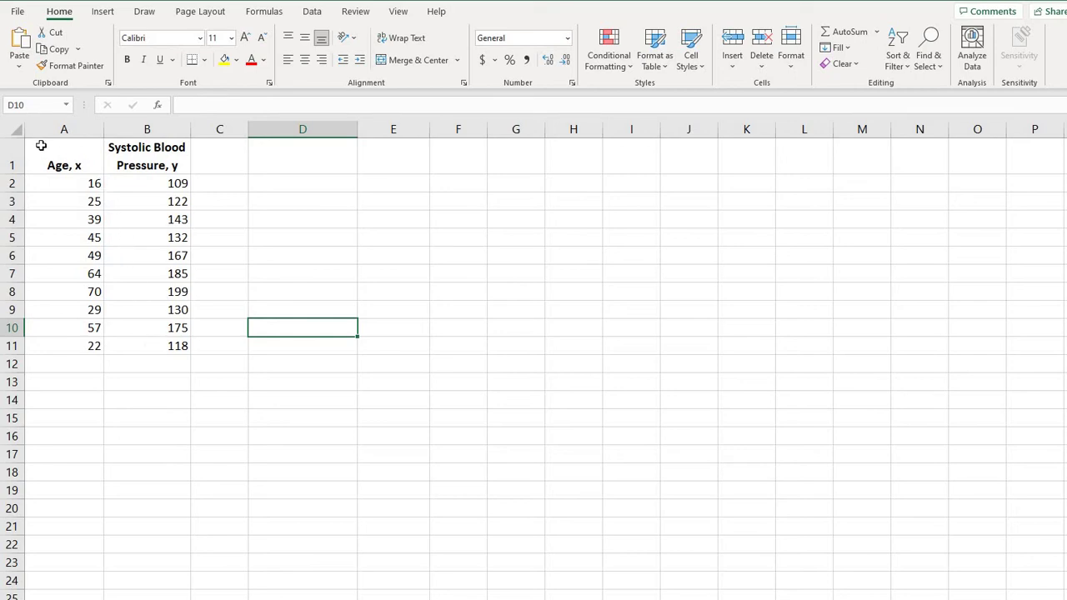
# - Insert a scatter chart of the age and blood pressure data in A1:B11 from Quick Analysis
pyautogui.moveTo(64, 156); pyautogui.dragTo(147, 347)
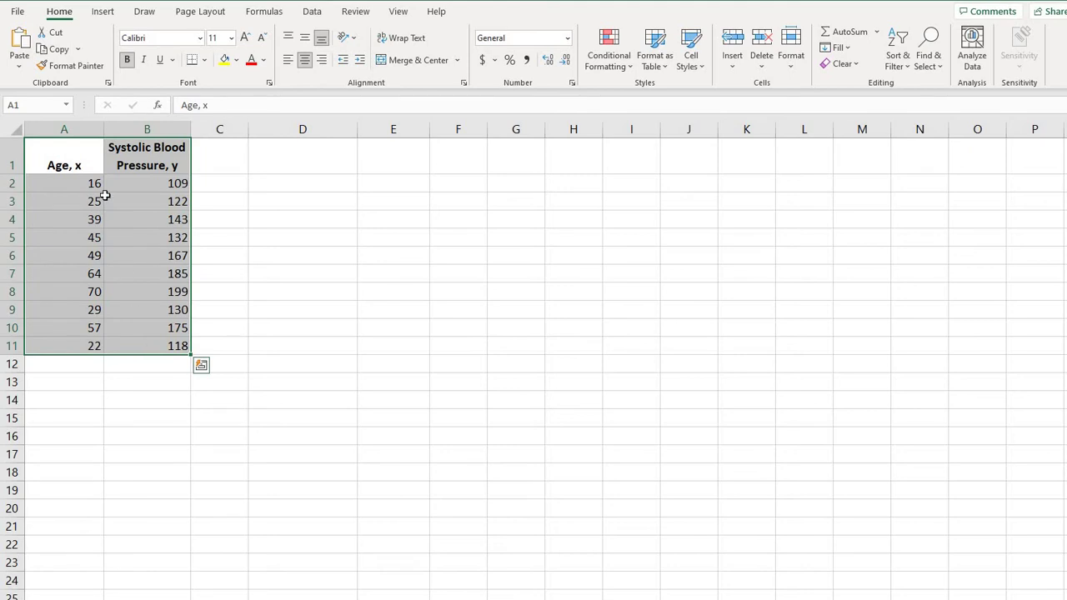
pyautogui.click(202, 366)
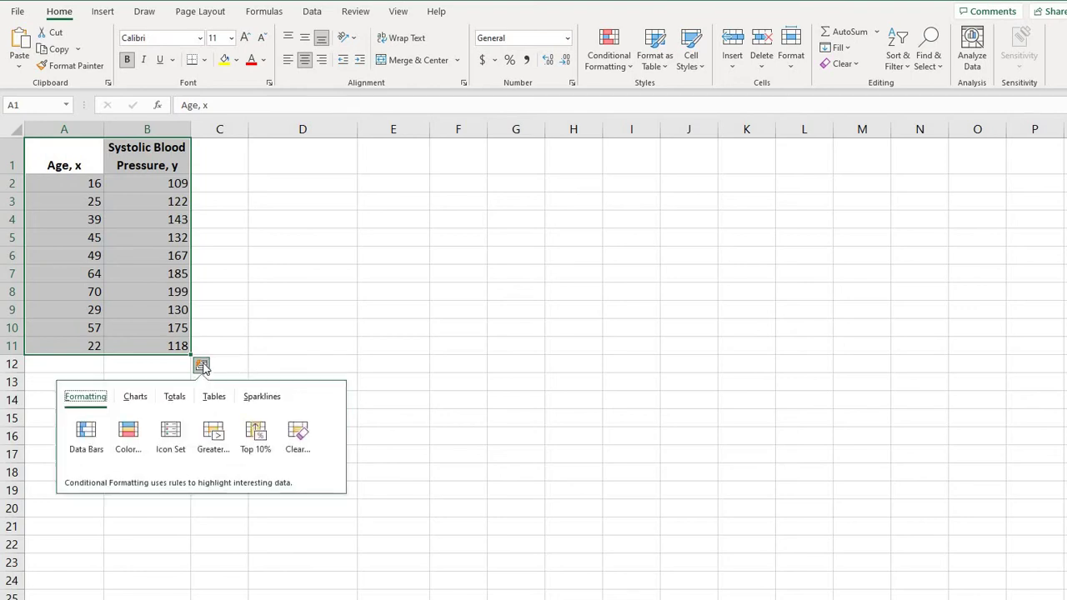
pyautogui.click(139, 399)
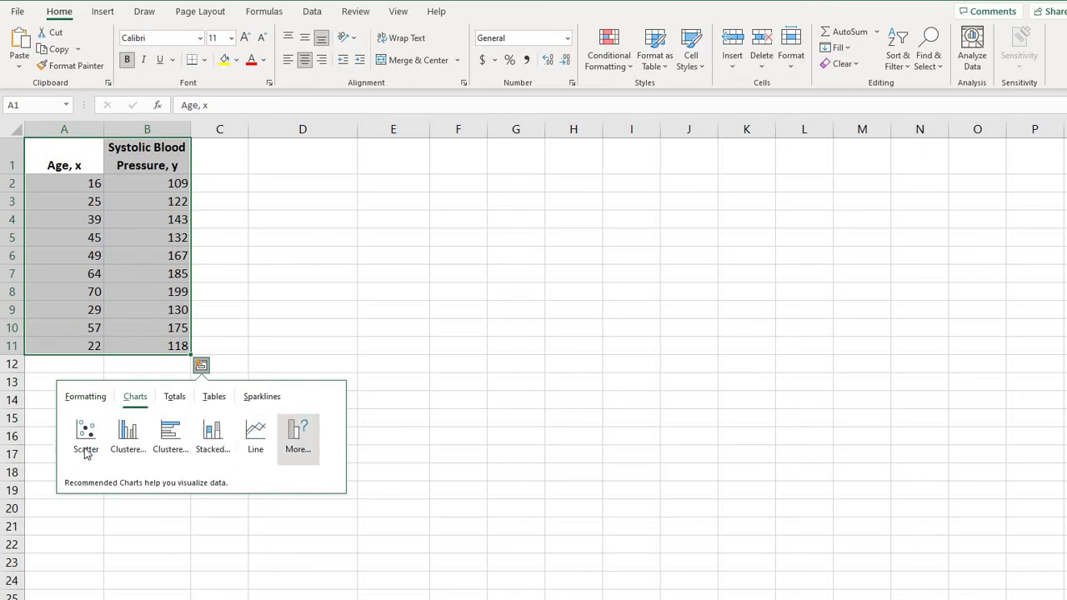
pyautogui.click(83, 437)
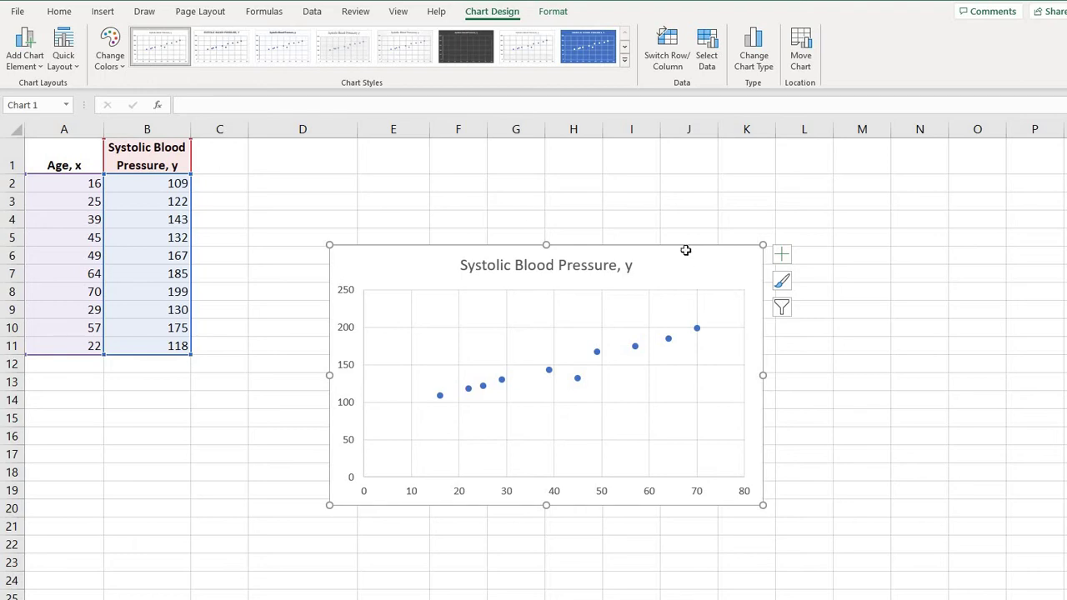
# - Undo the chart, insert a plain scatter chart from the Insert tab, then delete it
pyautogui.hotkey('ctrl', 'z')
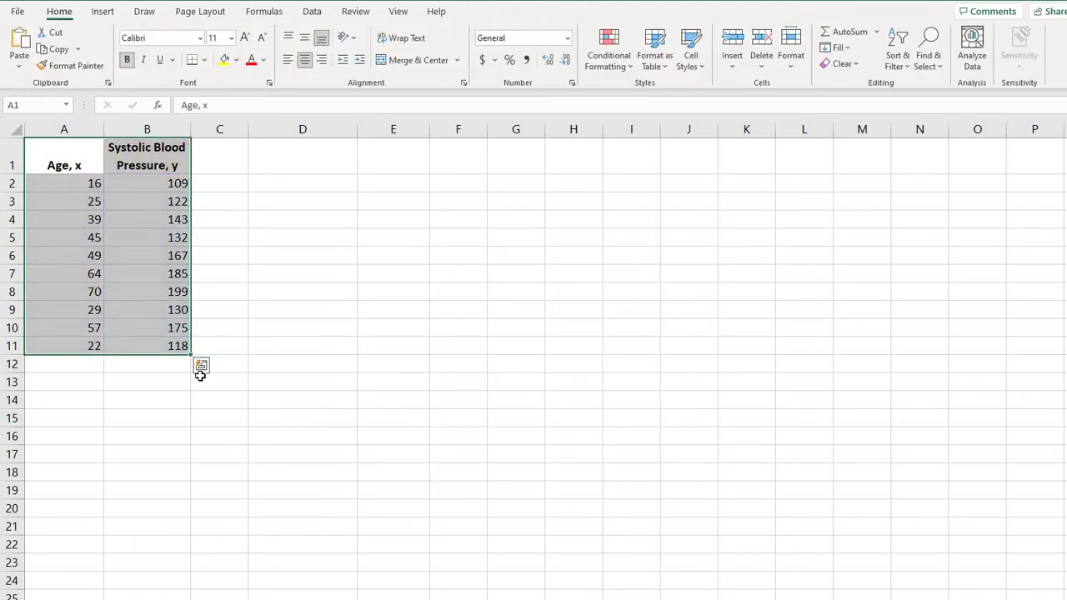
pyautogui.click(103, 12)
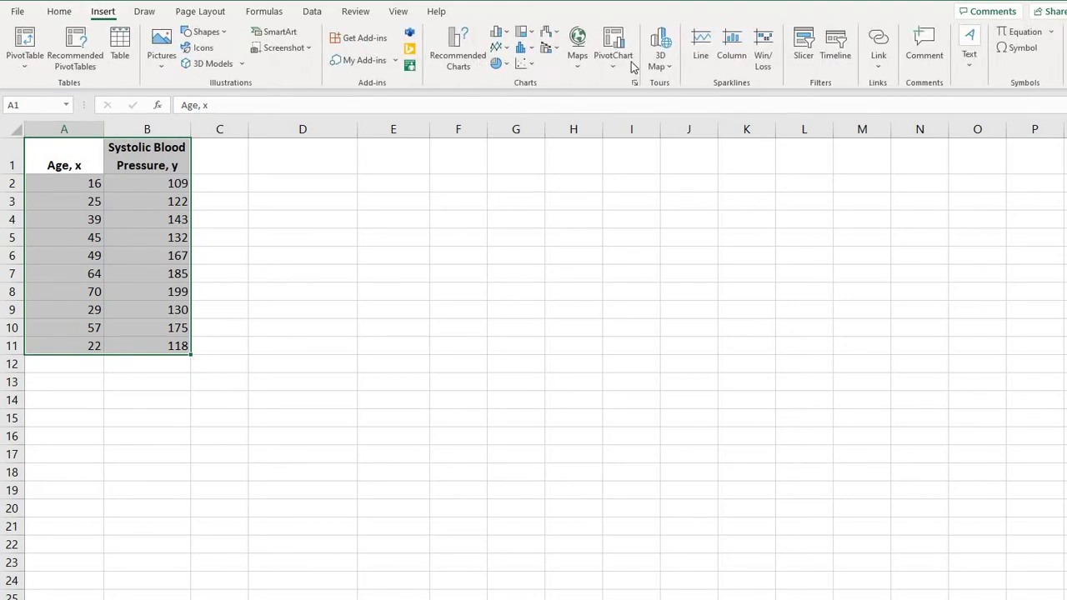
pyautogui.click(525, 71)
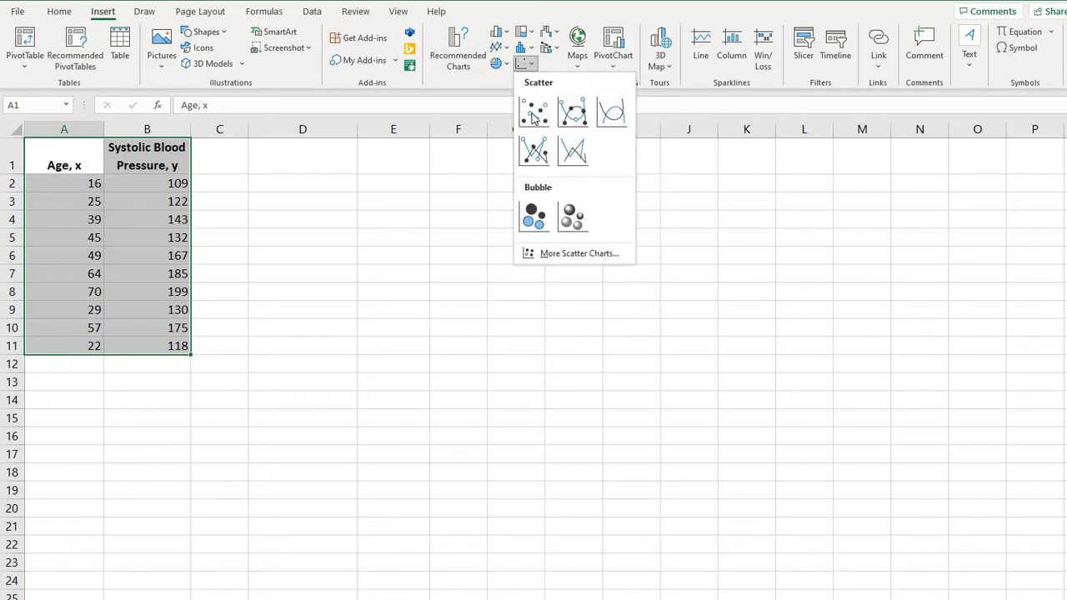
pyautogui.click(533, 111)
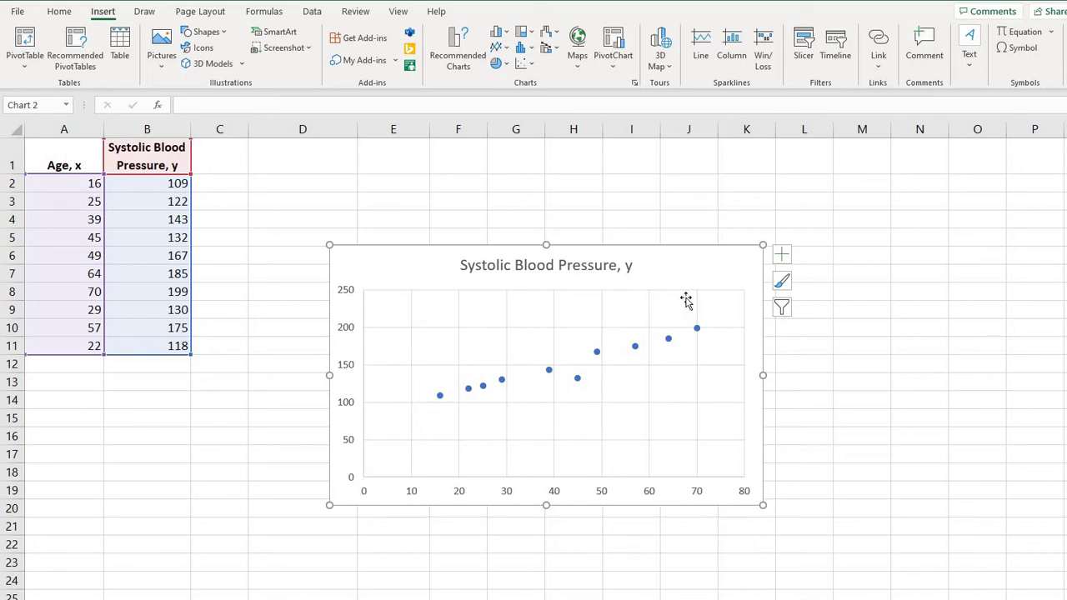
pyautogui.click(711, 265)
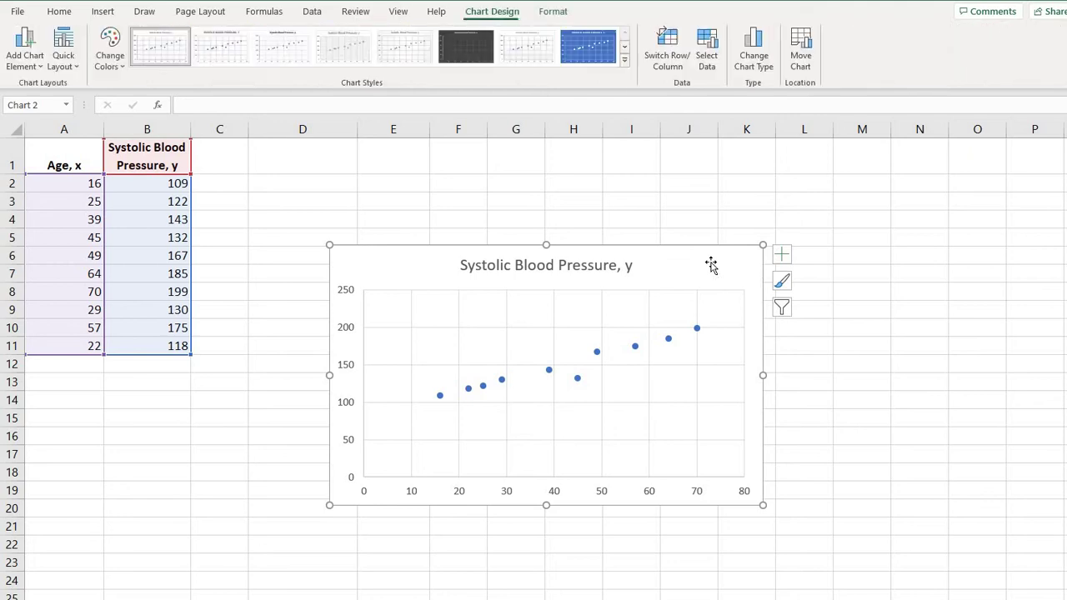
pyautogui.press('Delete')
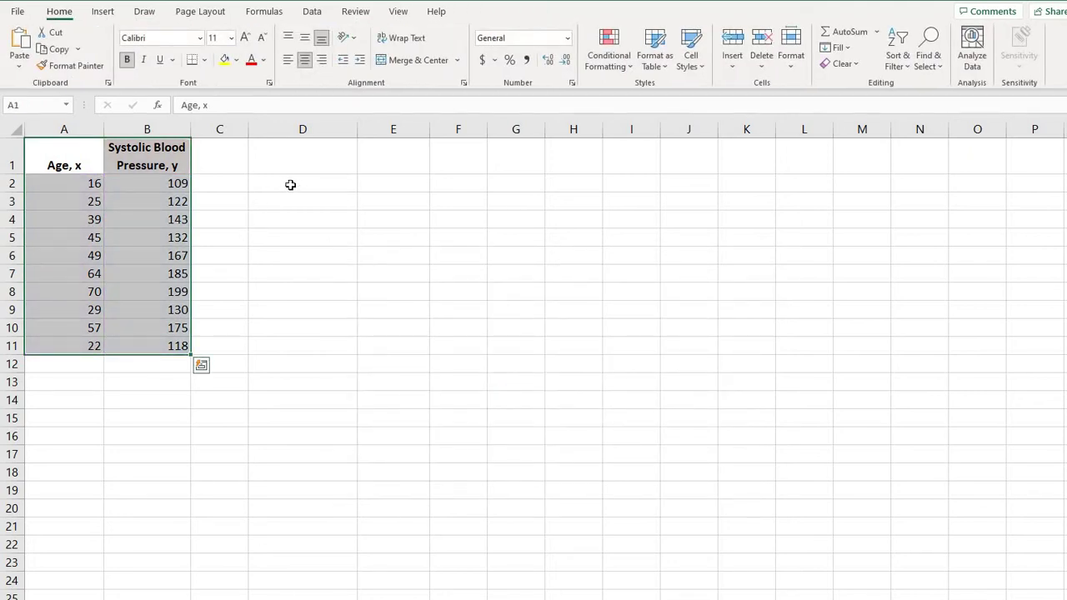
# - Enter =SLOPE(B2:B11,A2:A11) in D2, returning 1.628831975
pyautogui.click(290, 184)
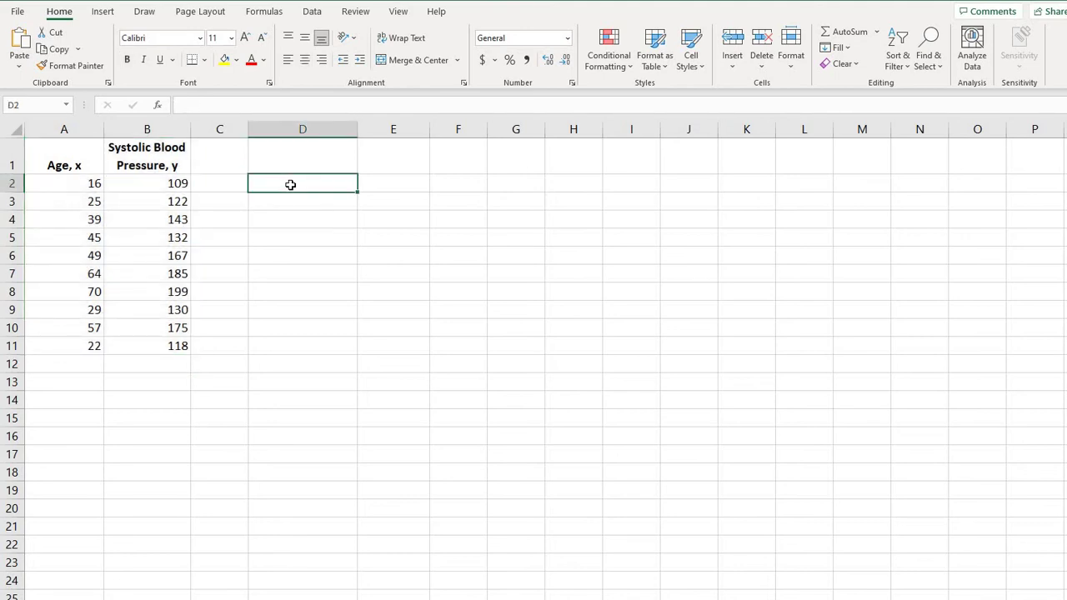
pyautogui.write('=')
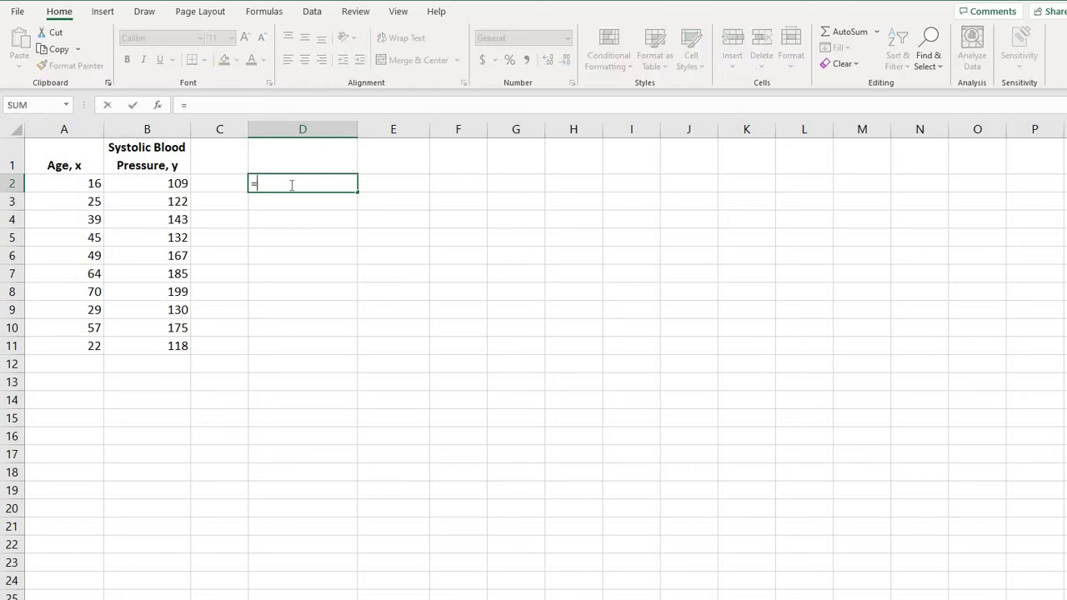
pyautogui.write('slope')
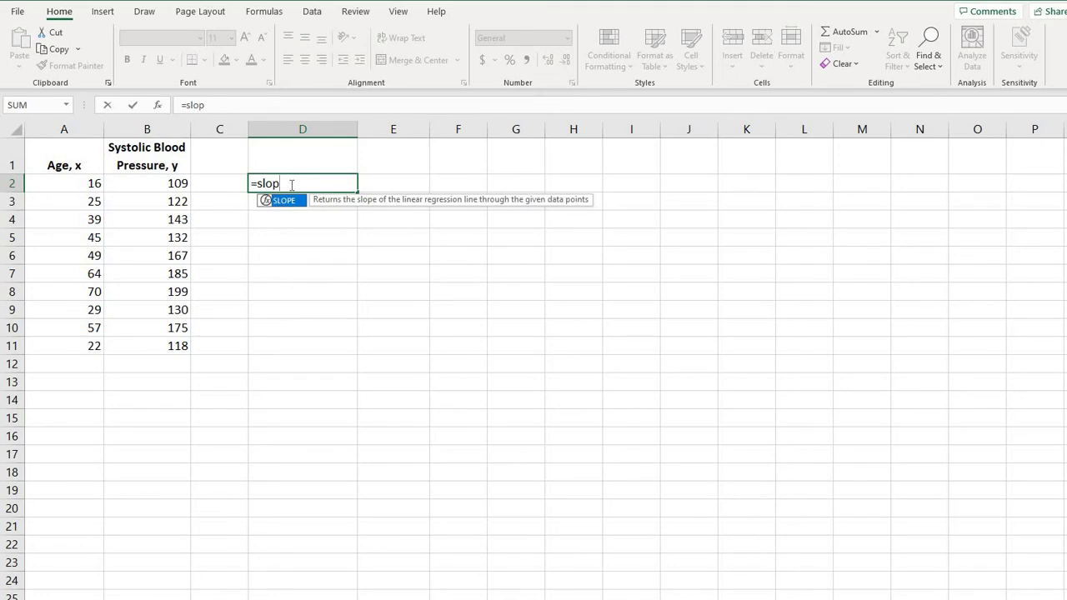
pyautogui.doubleClick(296, 209)
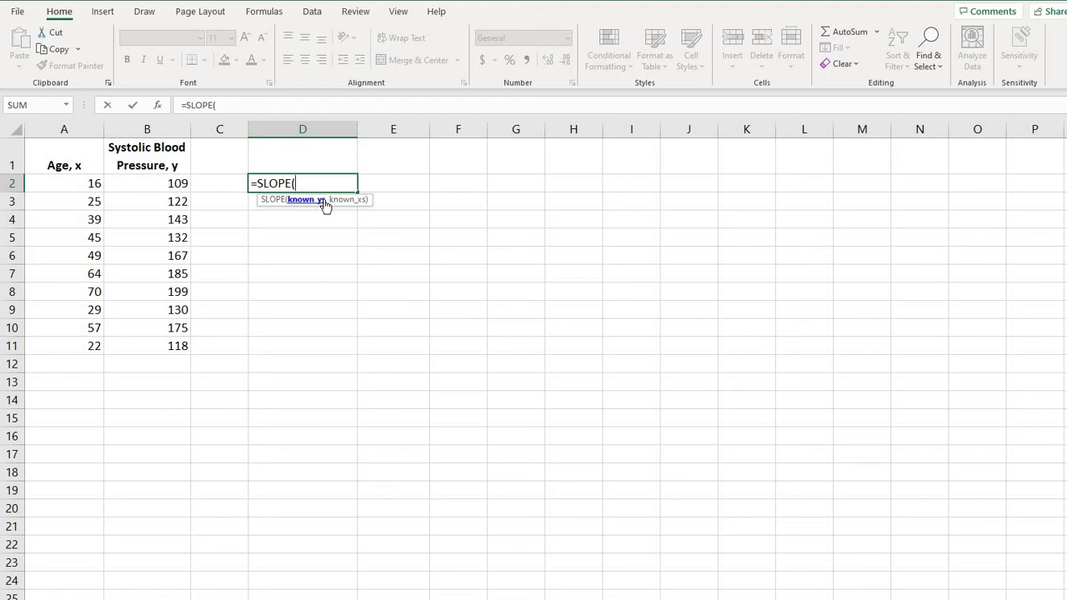
pyautogui.moveTo(158, 183); pyautogui.dragTo(157, 346)
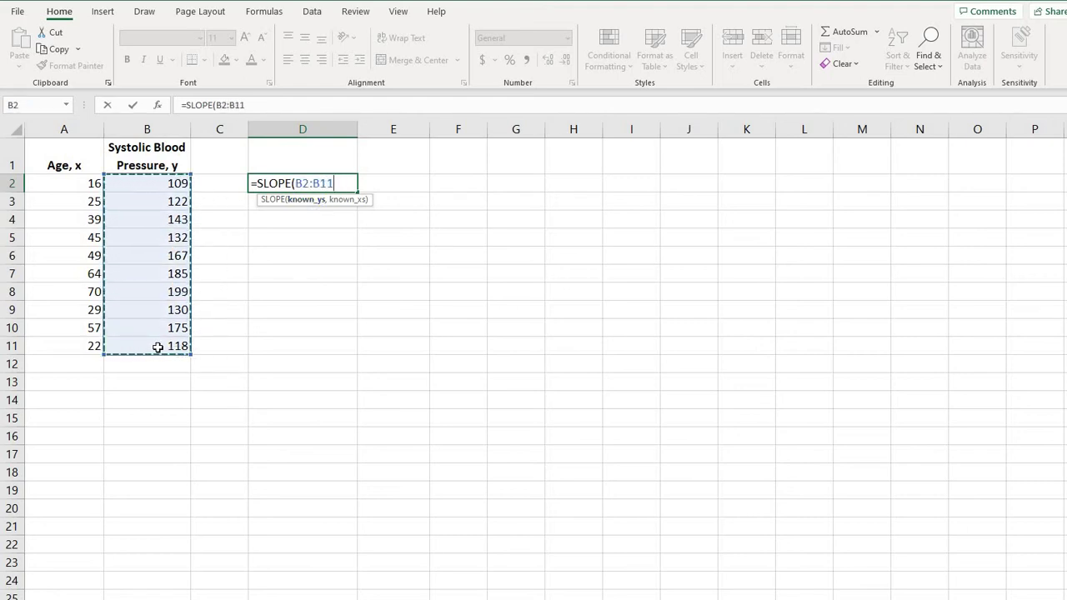
pyautogui.write(',')
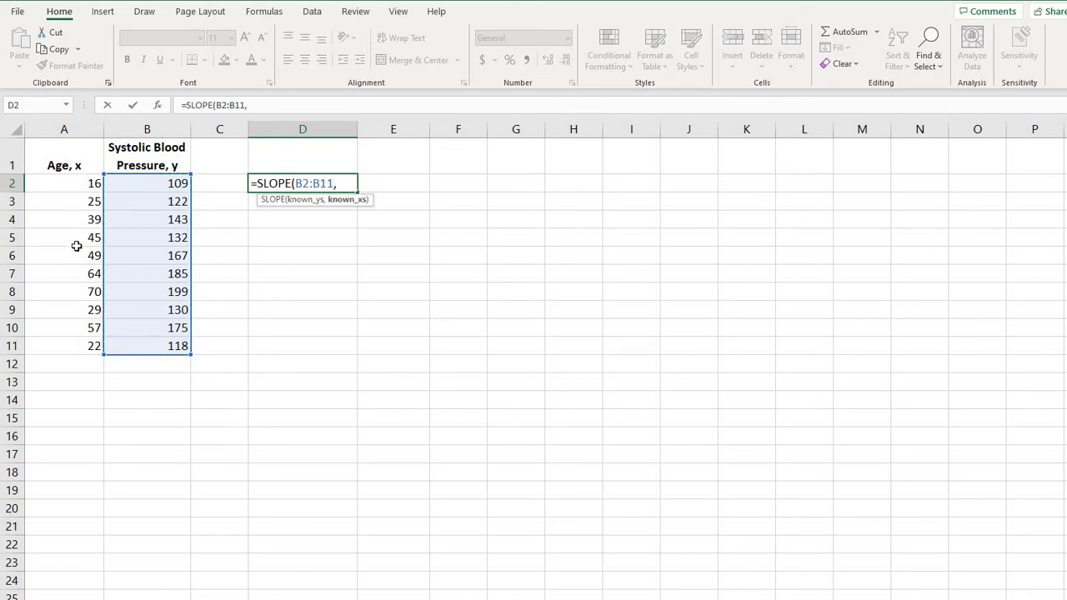
pyautogui.moveTo(80, 186); pyautogui.dragTo(77, 342)
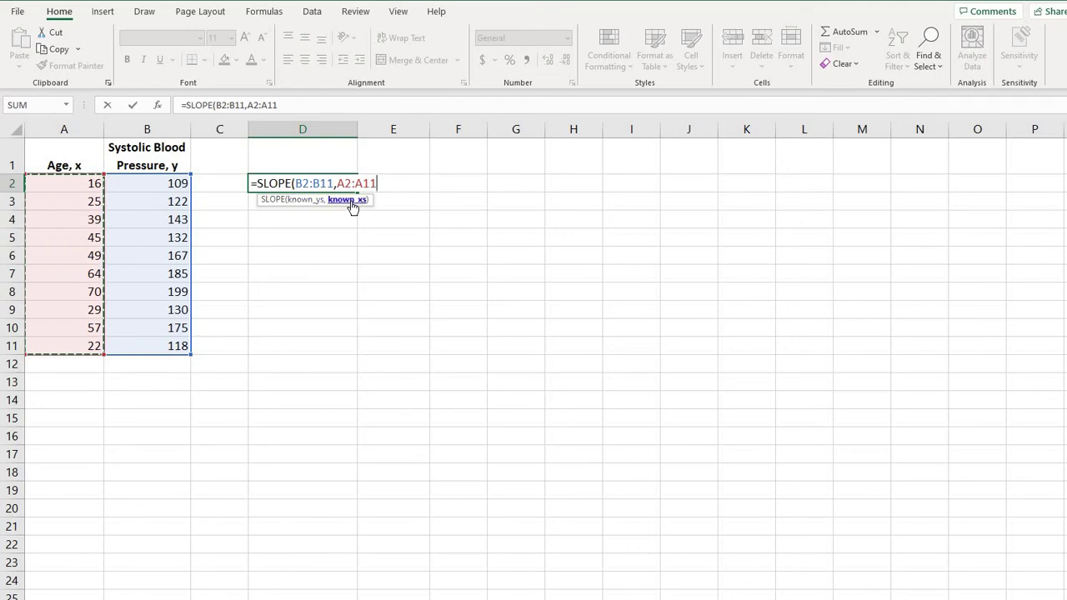
pyautogui.write(')')
pyautogui.press('Return')
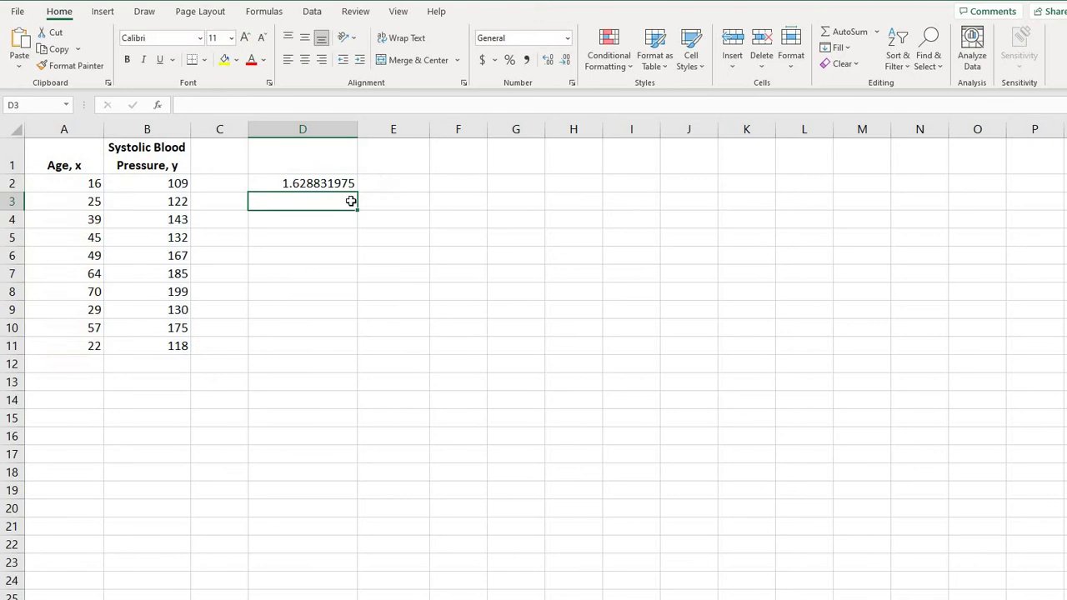
# - Enter =INTERCEPT(B2:B11,A2:A11) in D4, returning 80.24058983
pyautogui.click(297, 220)
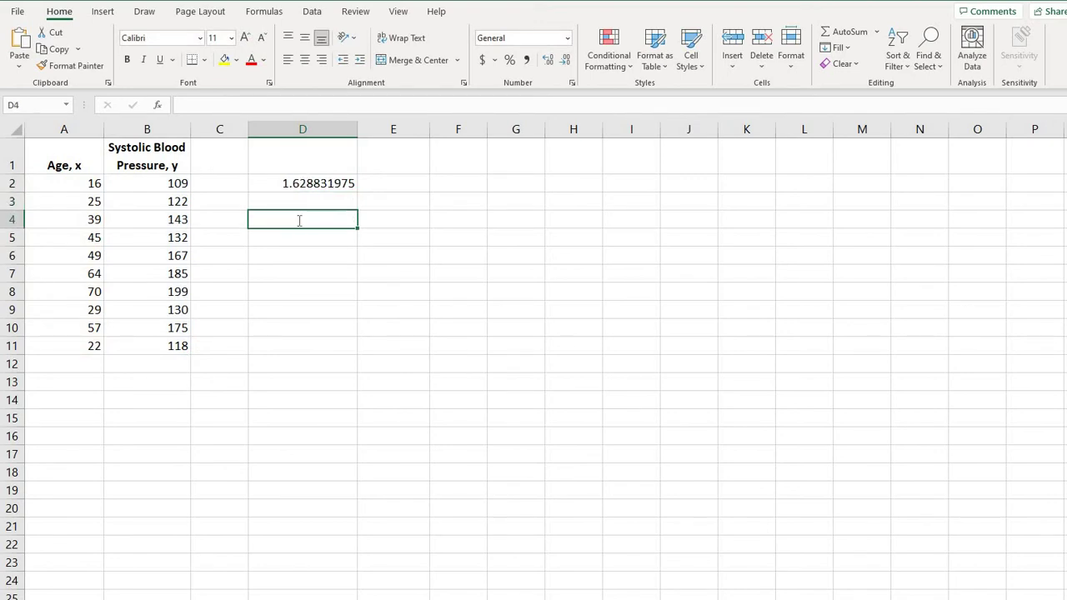
pyautogui.write('=in')
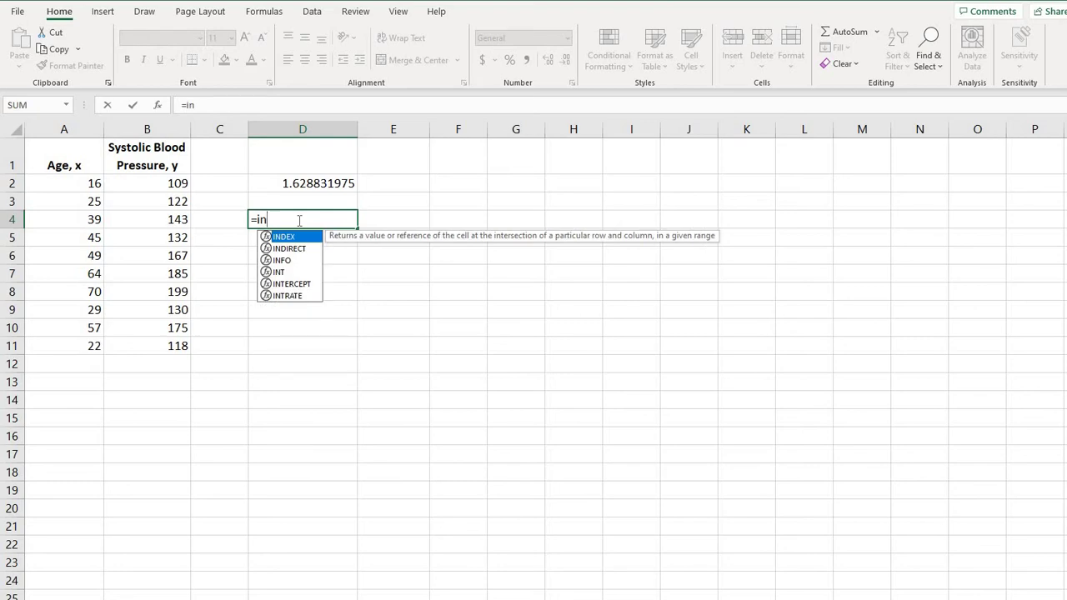
pyautogui.doubleClick(294, 284)
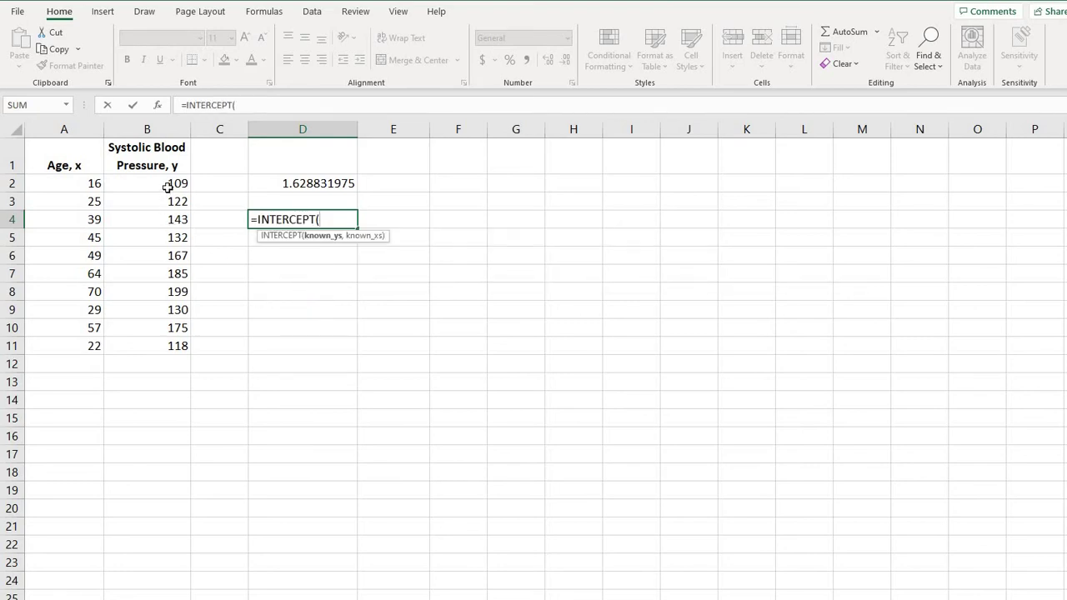
pyautogui.moveTo(168, 184); pyautogui.dragTo(164, 349)
pyautogui.write(',')
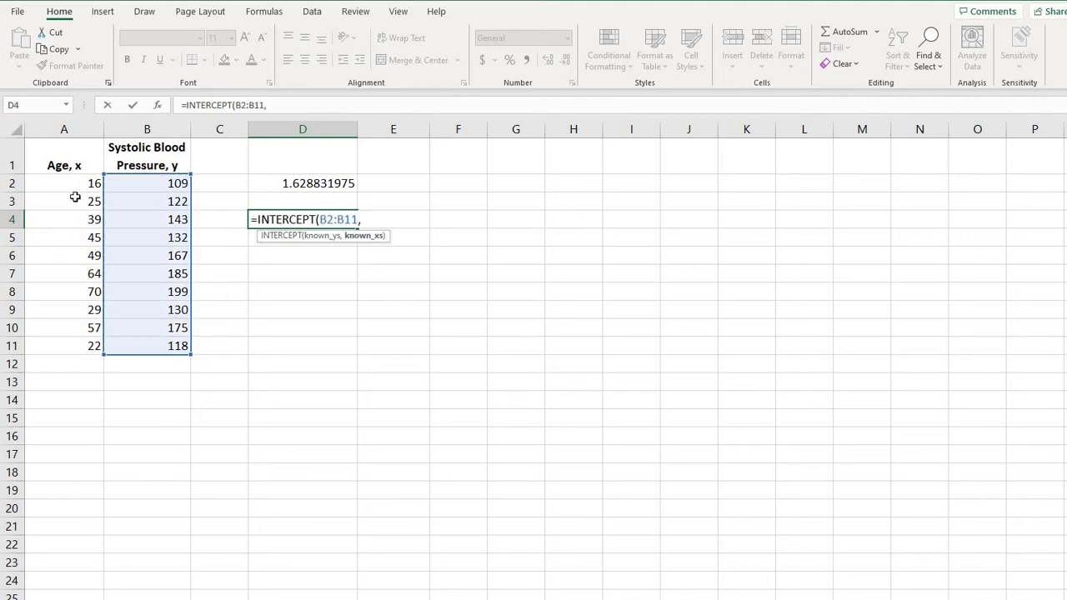
pyautogui.moveTo(83, 183); pyautogui.dragTo(95, 341)
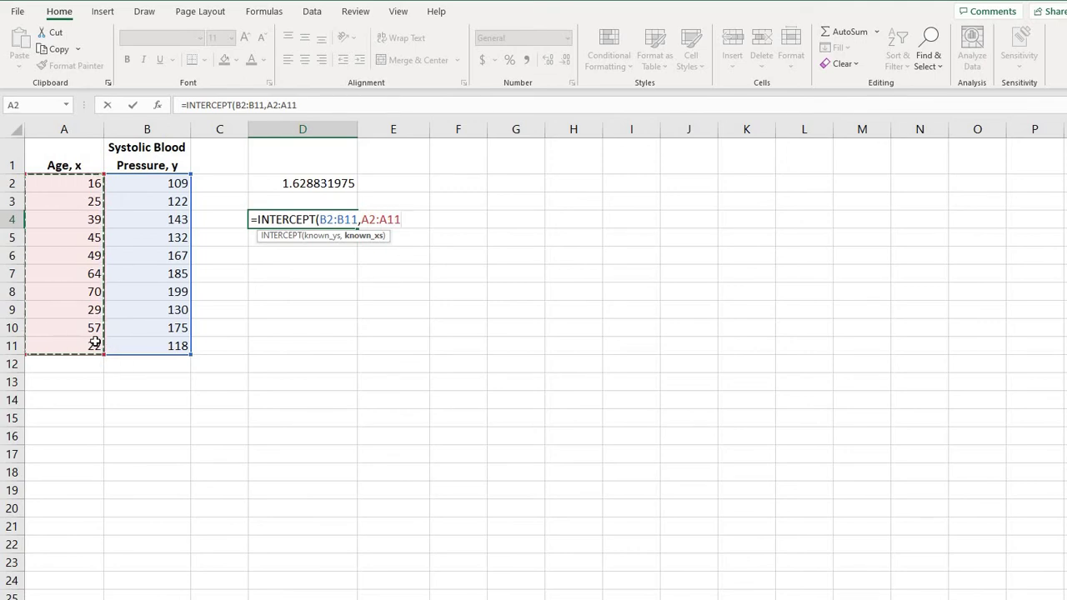
pyautogui.write(')')
pyautogui.press('Return')
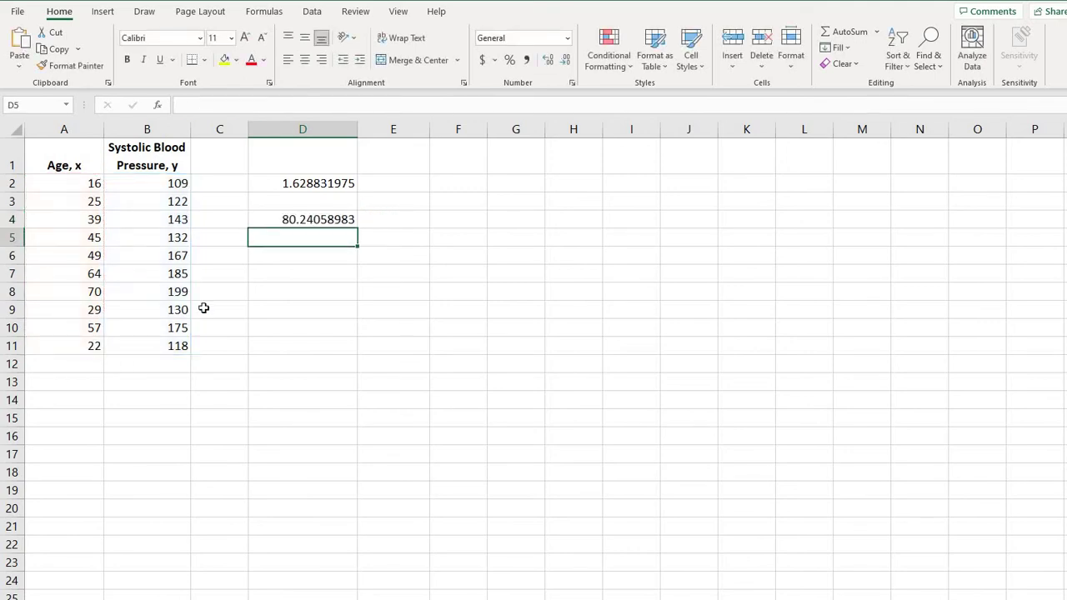
pyautogui.click(264, 256)
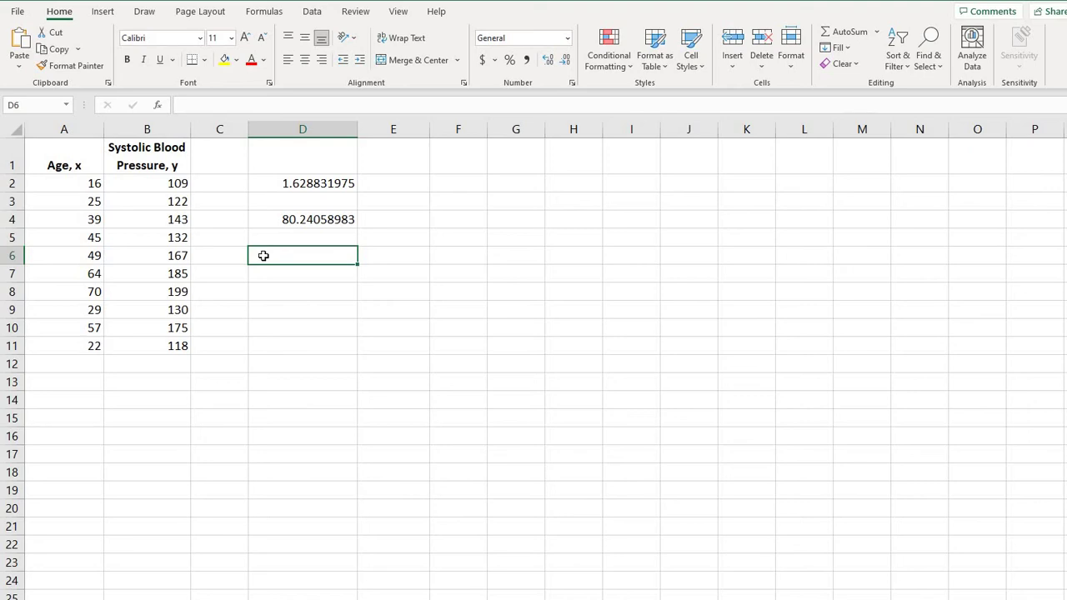
# - Enter =CORREL(A2:A11,B2:B11) in D6, returning 0.967659343
pyautogui.write('=')
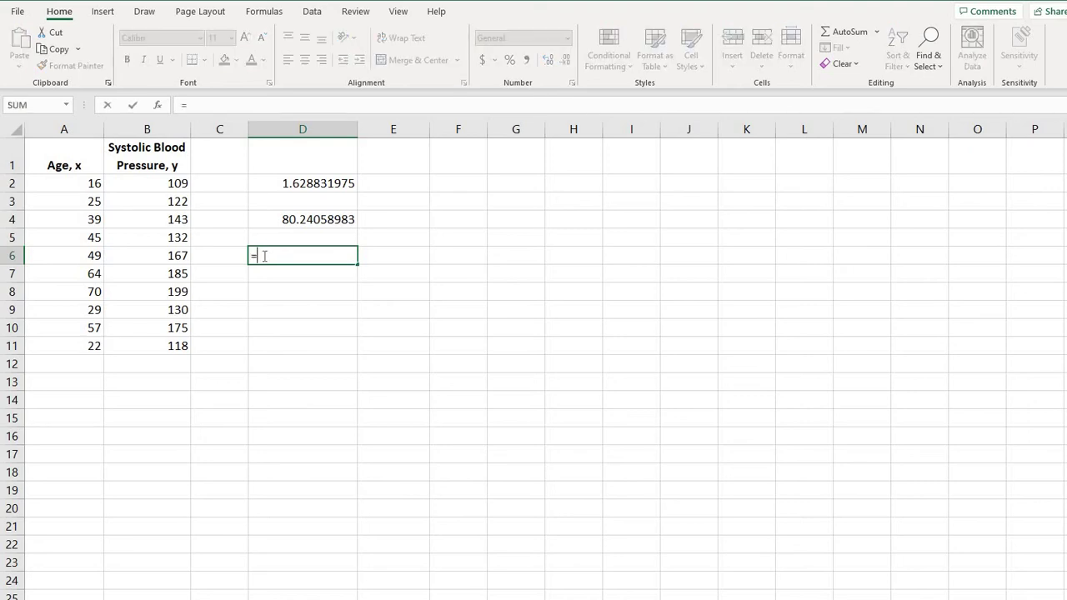
pyautogui.write('co')
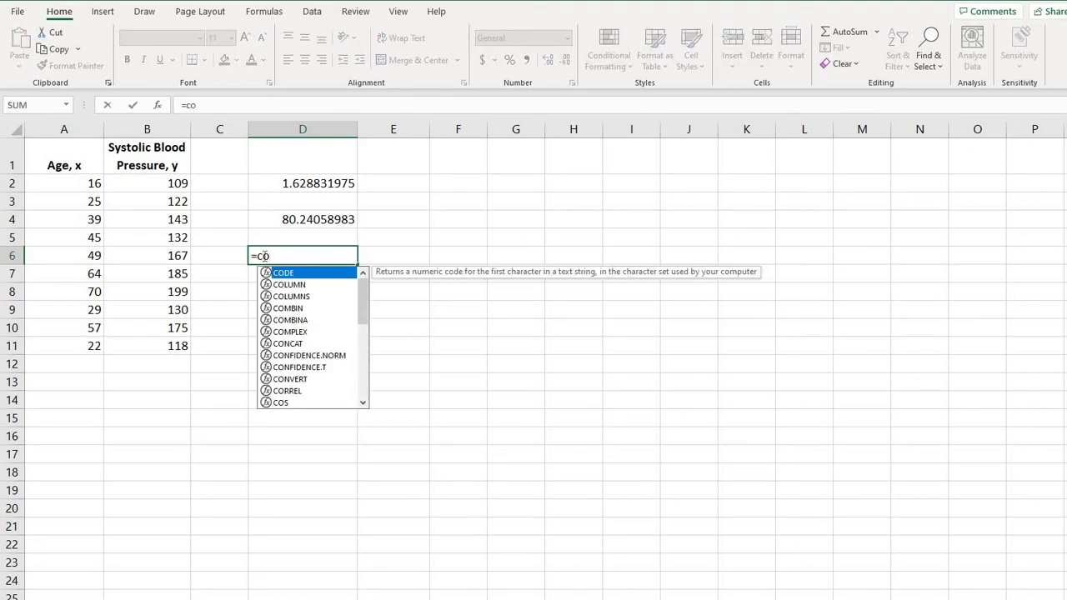
pyautogui.write('r')
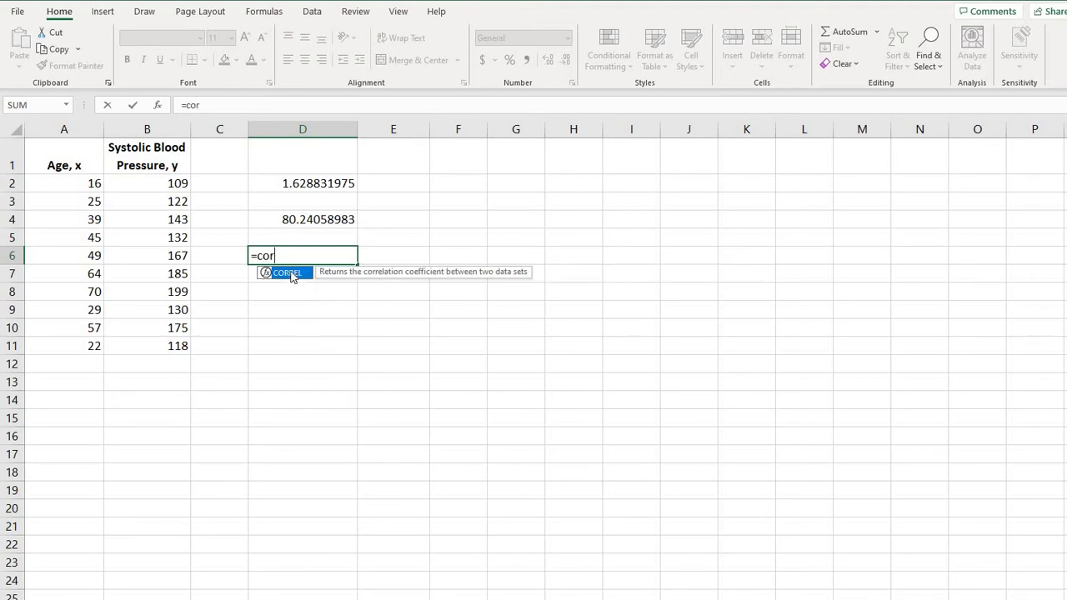
pyautogui.doubleClick(290, 274)
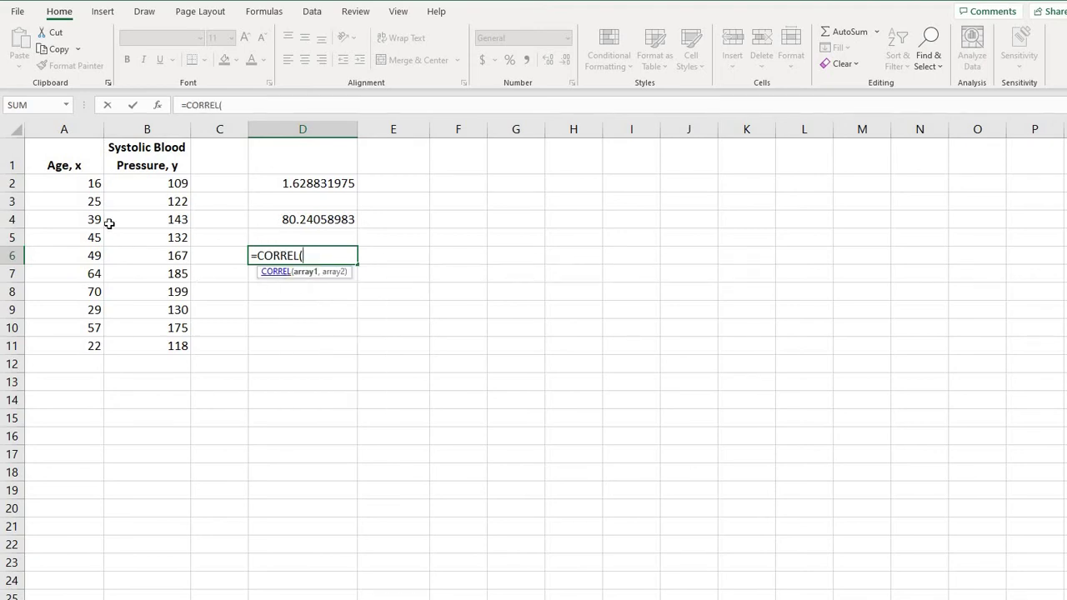
pyautogui.moveTo(80, 183); pyautogui.dragTo(82, 344)
pyautogui.write(',')
pyautogui.moveTo(156, 184); pyautogui.dragTo(157, 344)
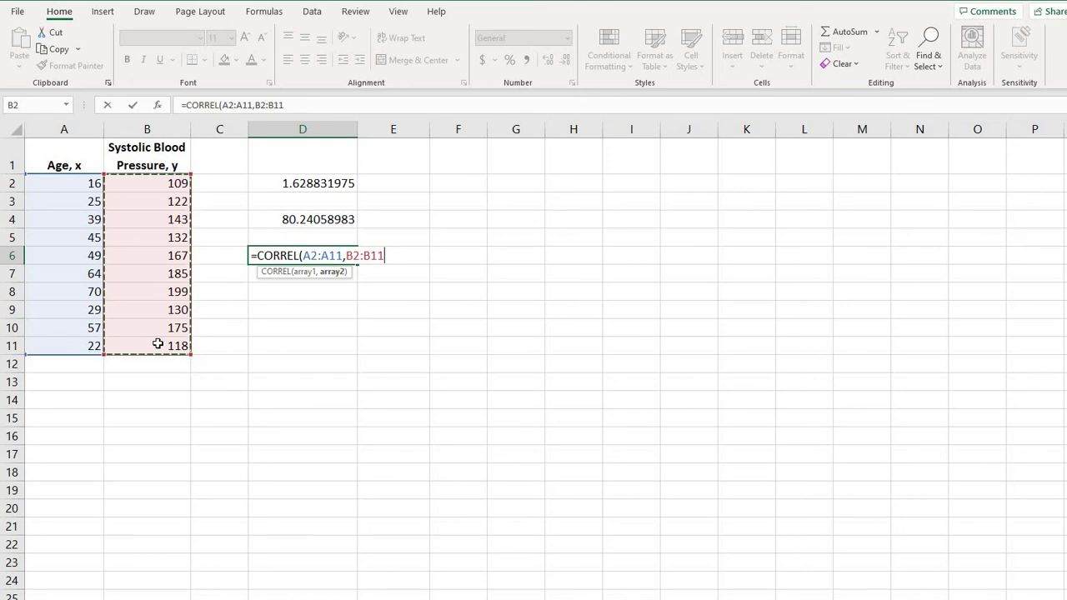
pyautogui.write(')')
pyautogui.press('Return')
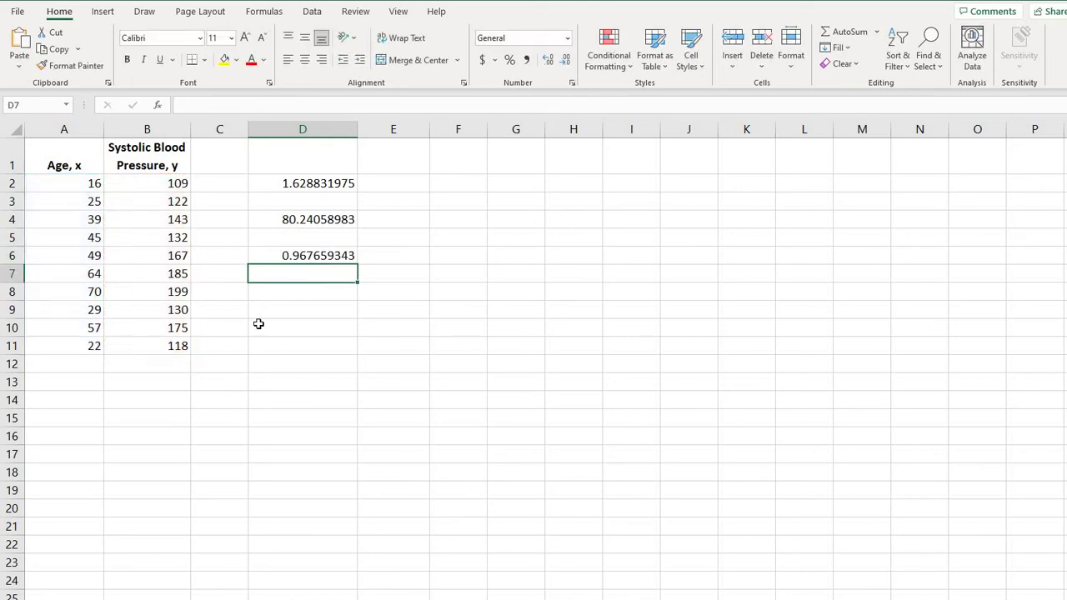
pyautogui.click(302, 257)
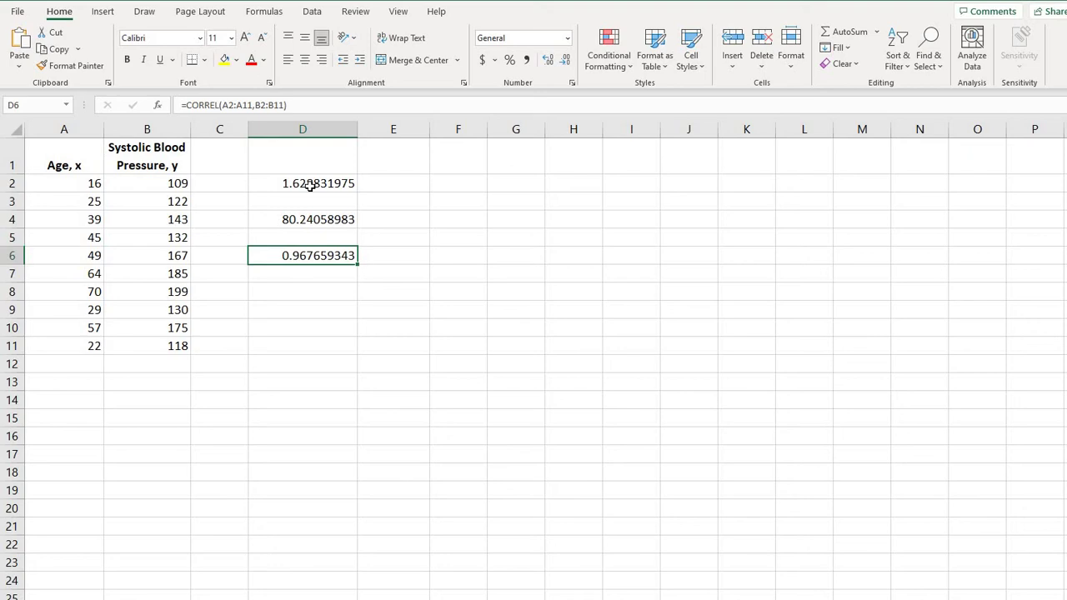
# - Type the labels Slope in C2, Y-int in C4 and Corr. Coeff in C6
pyautogui.click(228, 184)
pyautogui.write('Slope')
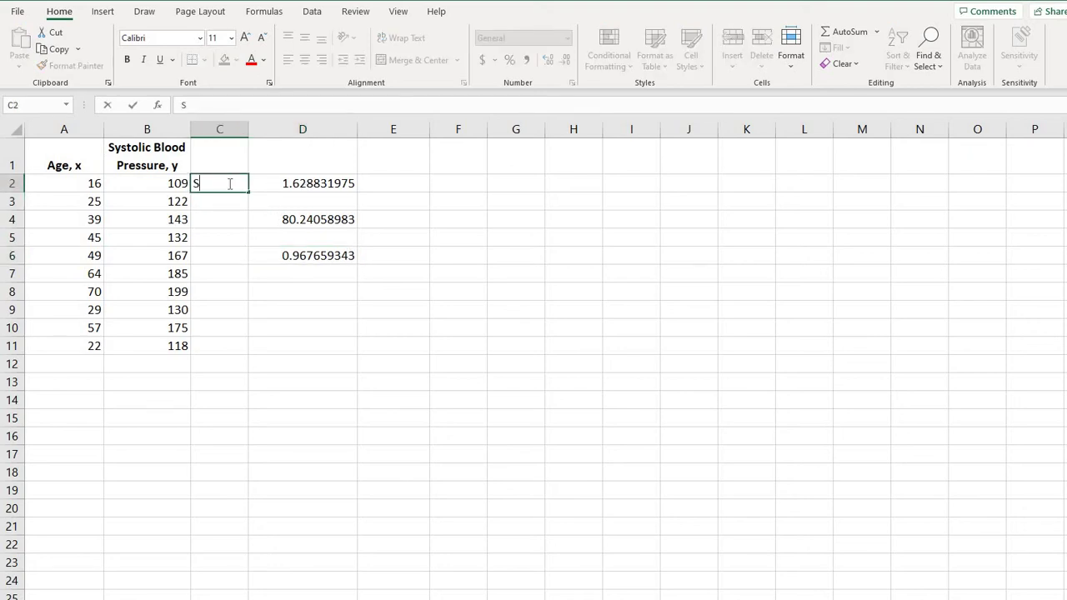
pyautogui.click(223, 218)
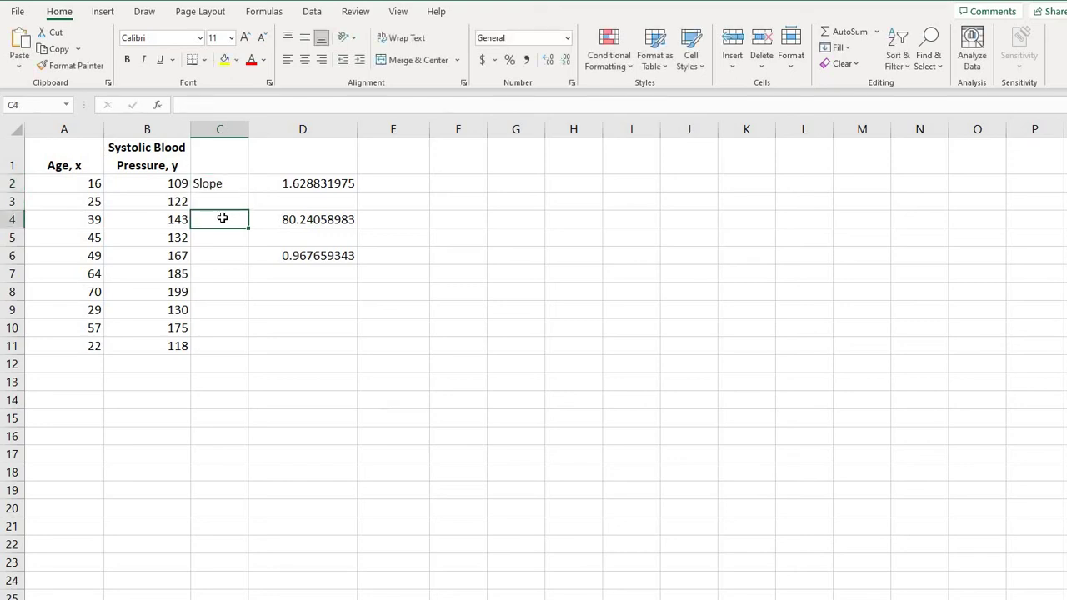
pyautogui.write('Y-int')
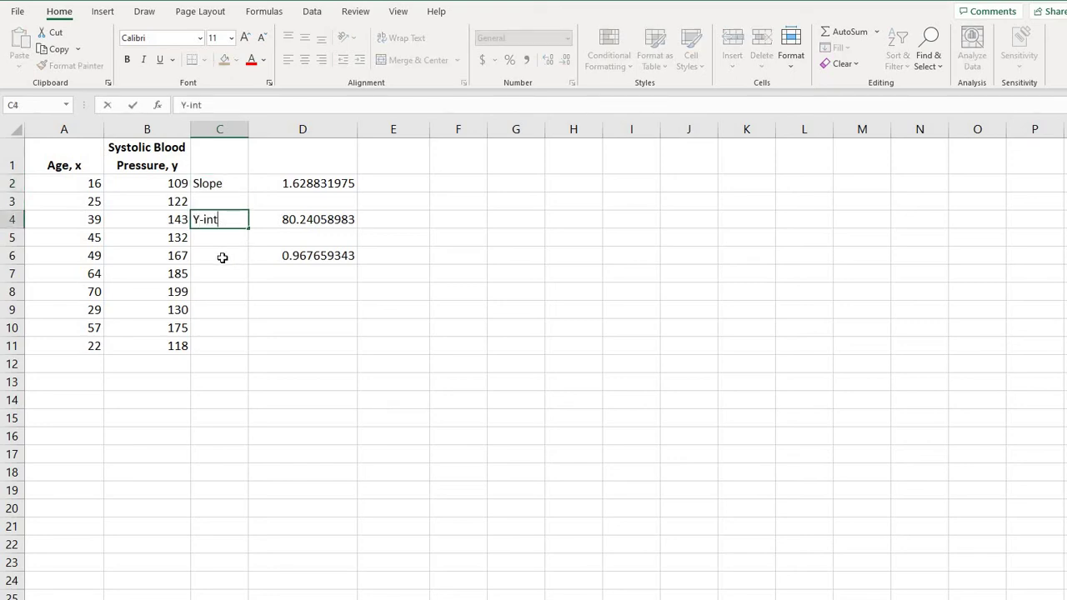
pyautogui.click(222, 257)
pyautogui.write('C')
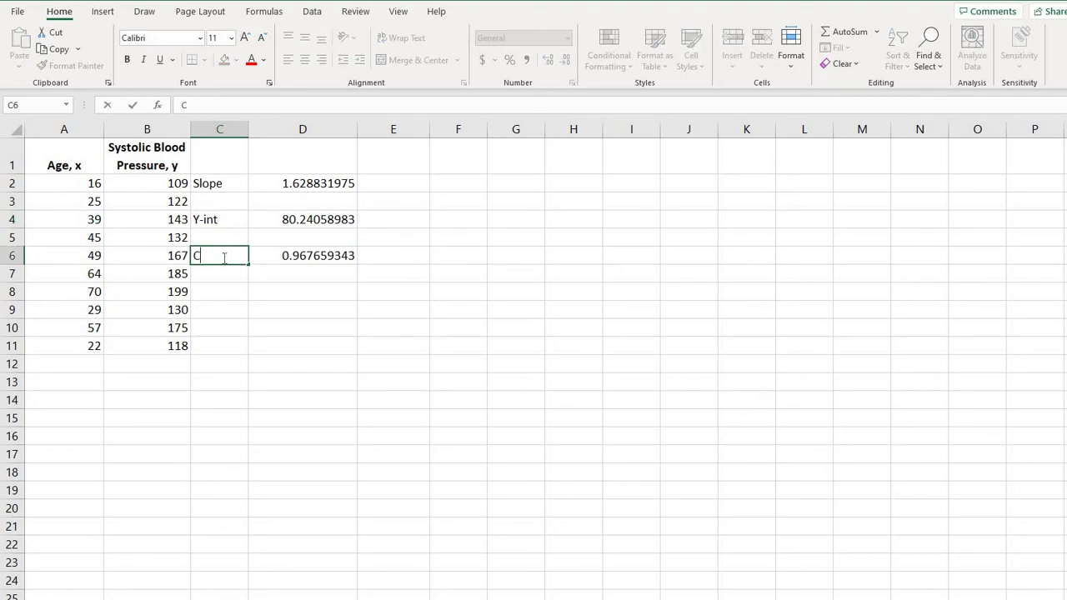
pyautogui.write('orr. Coeff')
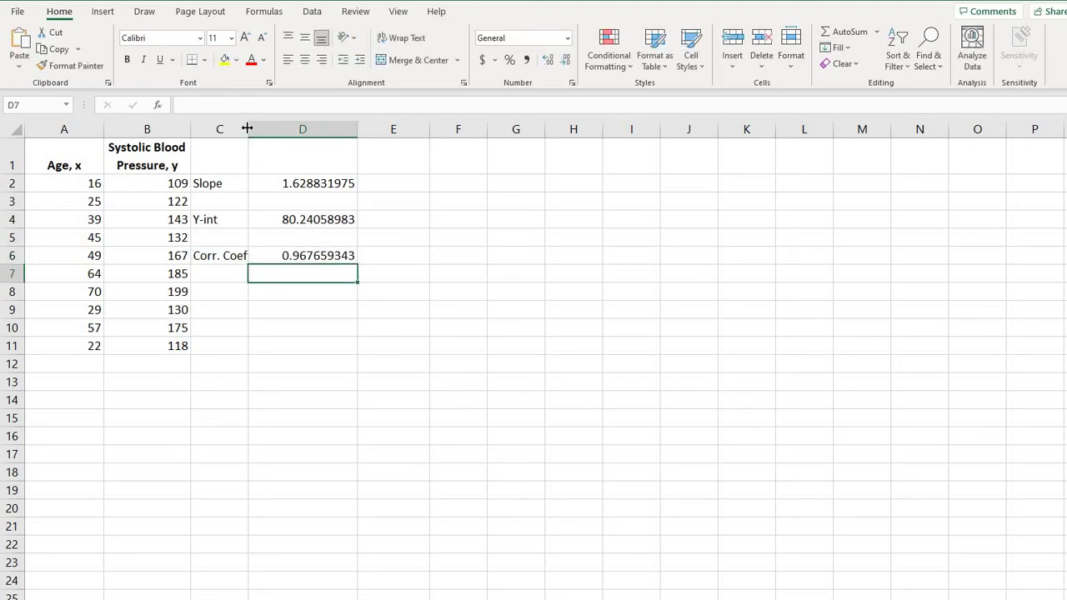
# - Drag column C wider so the Corr. Coeff. label in C6 shows in full
pyautogui.moveTo(247, 128); pyautogui.dragTo(268, 128)
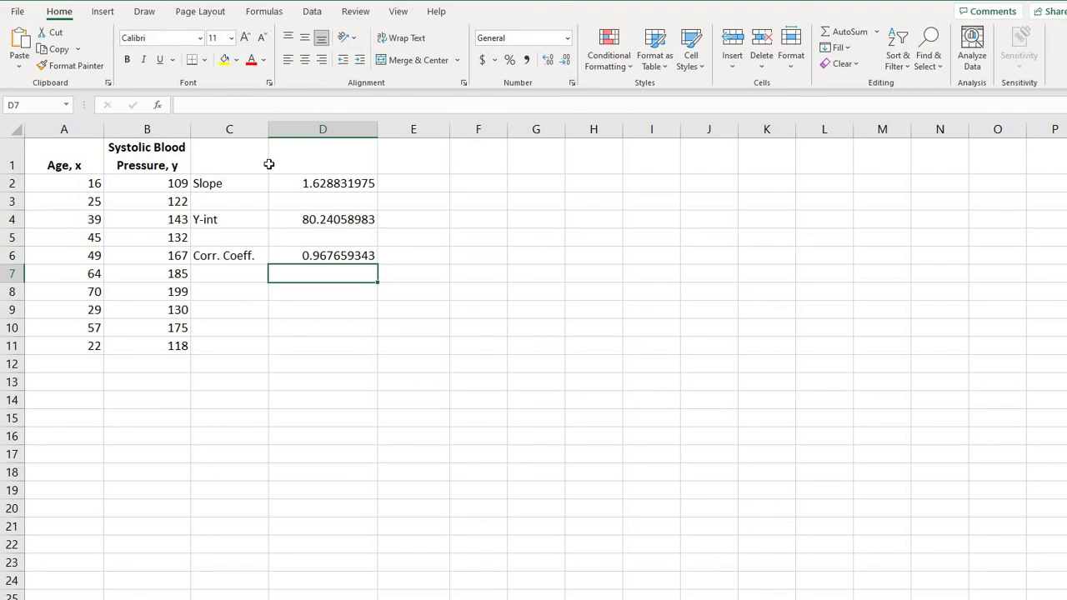
pyautogui.moveTo(268, 129); pyautogui.dragTo(278, 129)
pyautogui.click(213, 297)
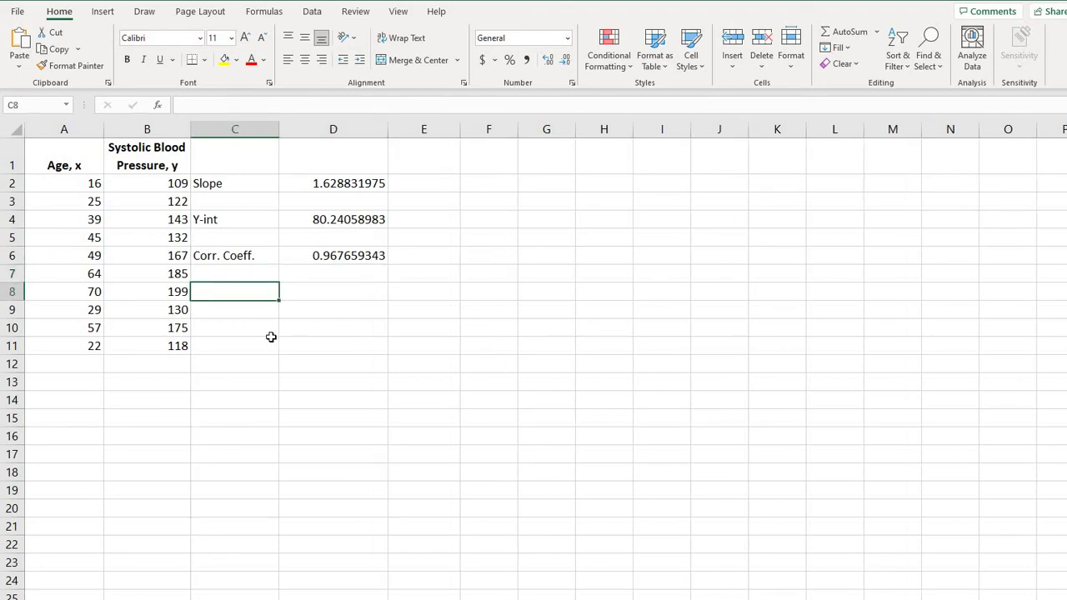
# - Type the label Predictions: in C8, fixing the misspelling before committing it
pyautogui.write('Pre')
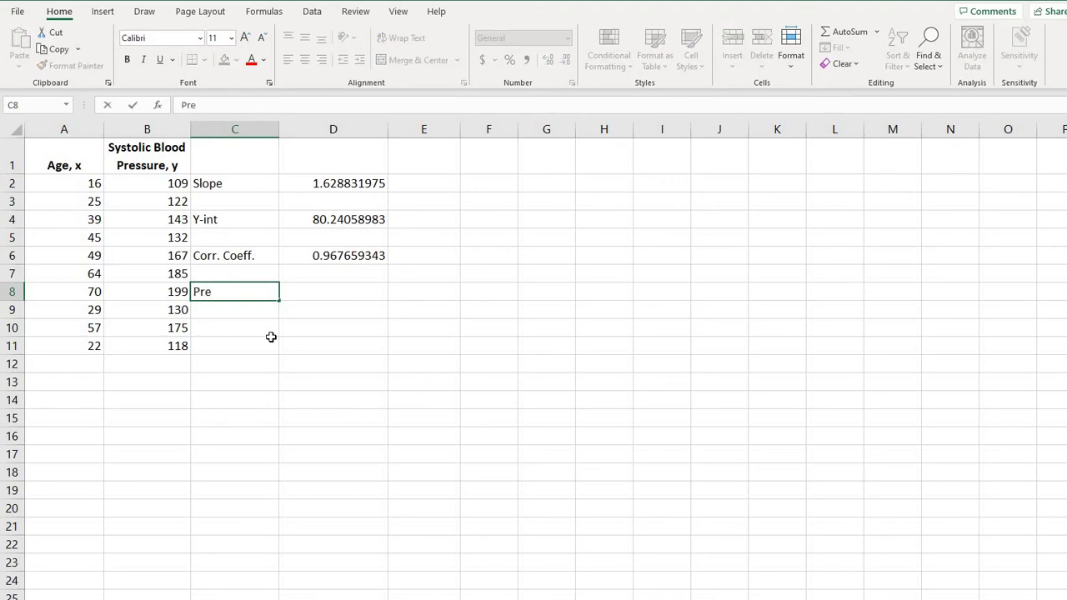
pyautogui.write('dication')
pyautogui.press('BackSpace')
pyautogui.press('BackSpace')
pyautogui.press('BackSpace')
pyautogui.write('ns:')
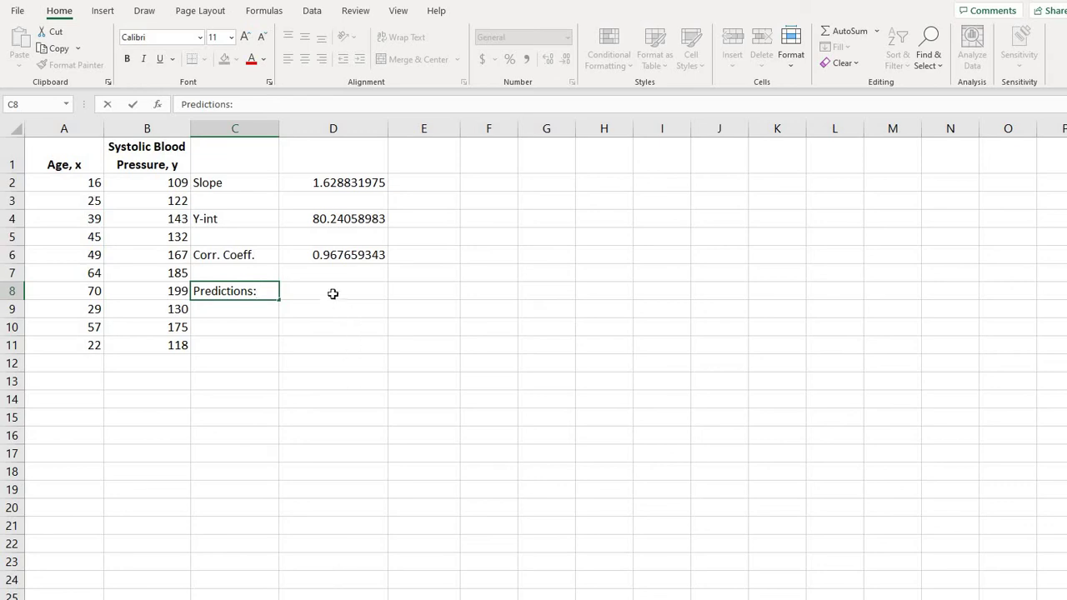
pyautogui.click(331, 292)
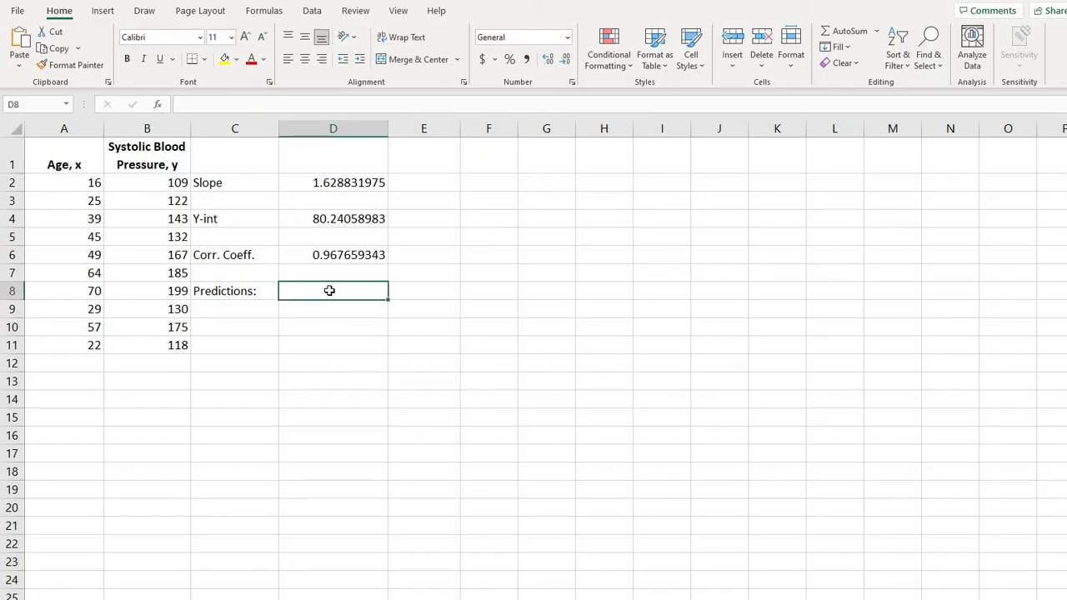
# - Enter the input age 53 in D8 and start a formula in D9
pyautogui.write('53')
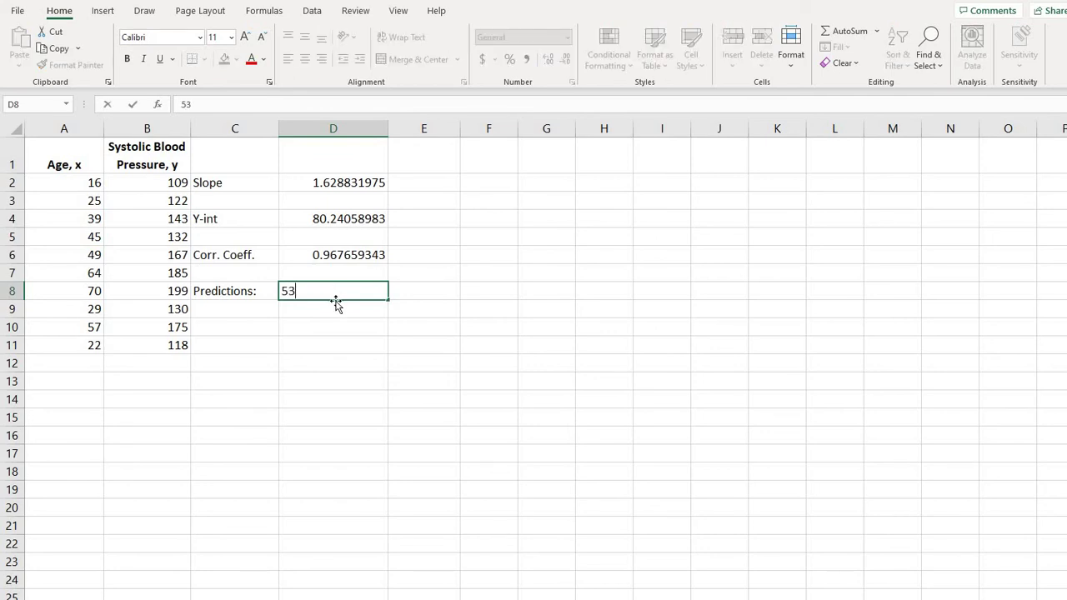
pyautogui.press('Return')
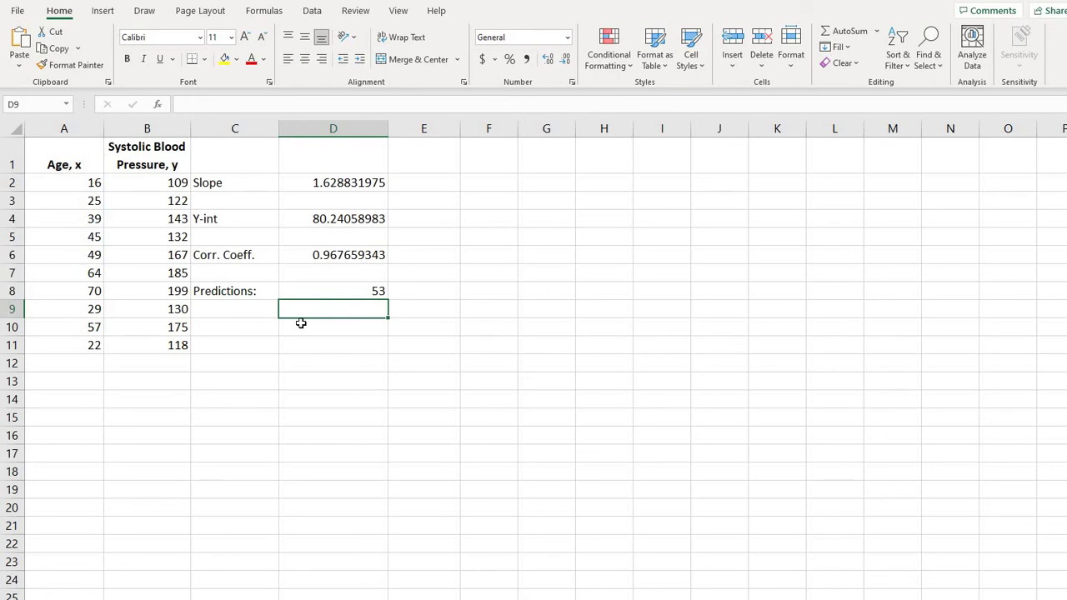
pyautogui.write('=')
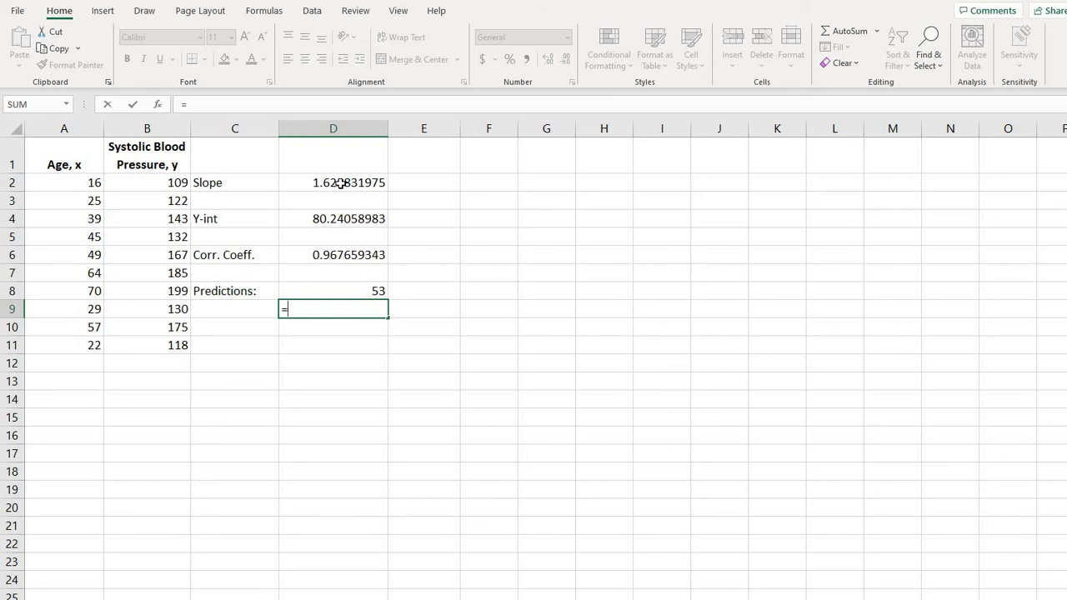
# - Build =D2*D8+D4 in D9, predicting 166.5686845 for age 53
pyautogui.click(340, 183)
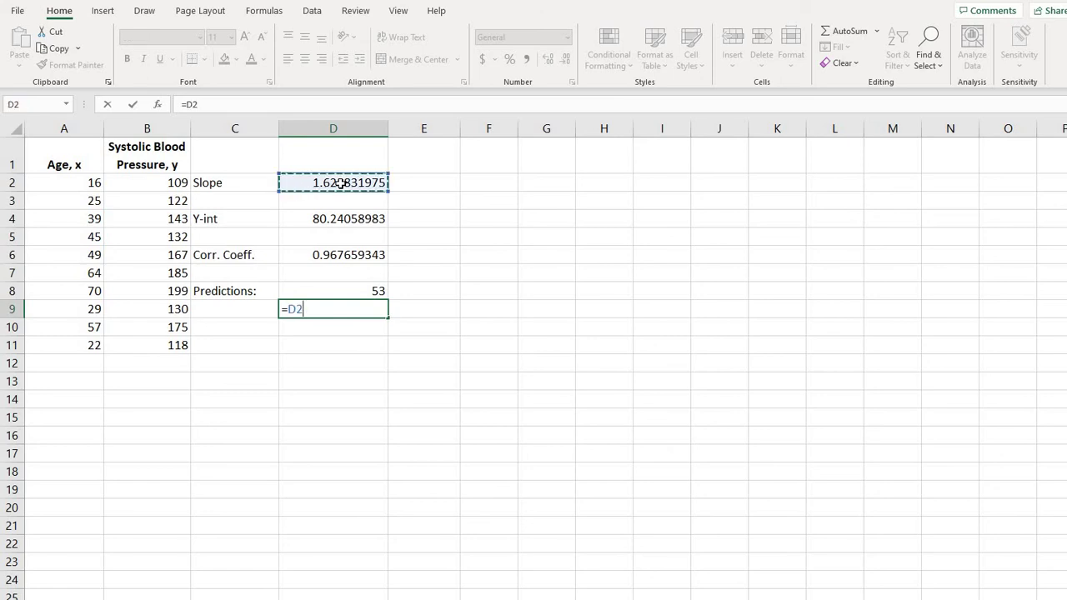
pyautogui.write('*')
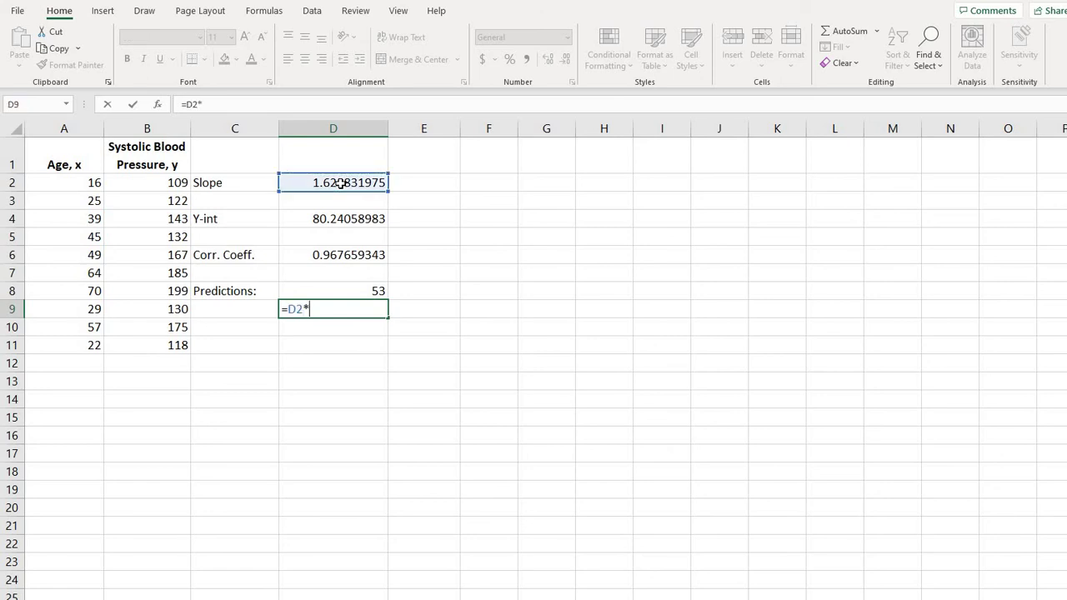
pyautogui.click(364, 290)
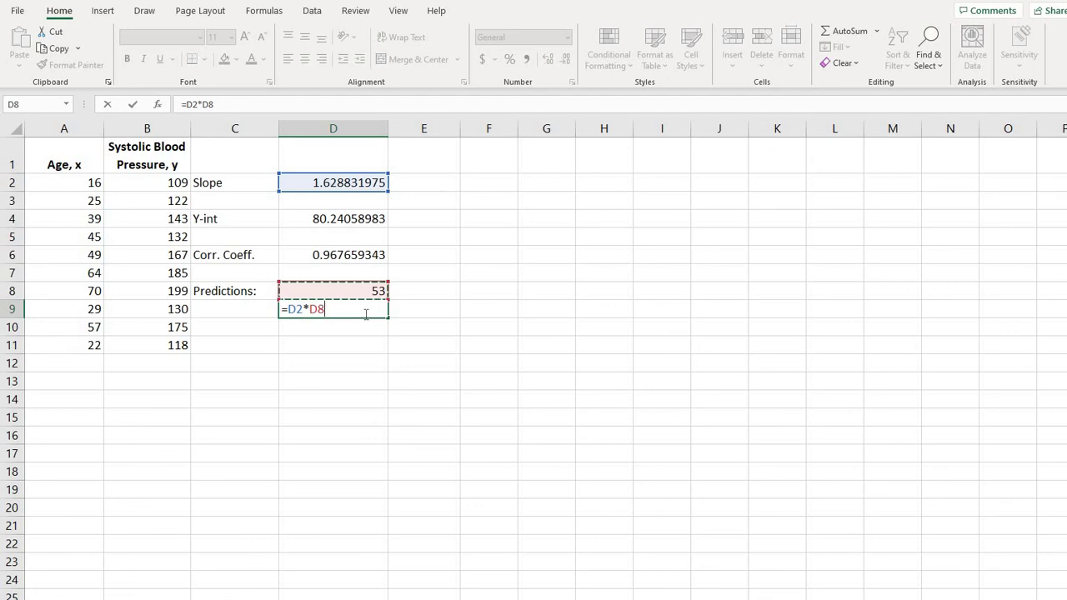
pyautogui.write('+')
pyautogui.click(345, 219)
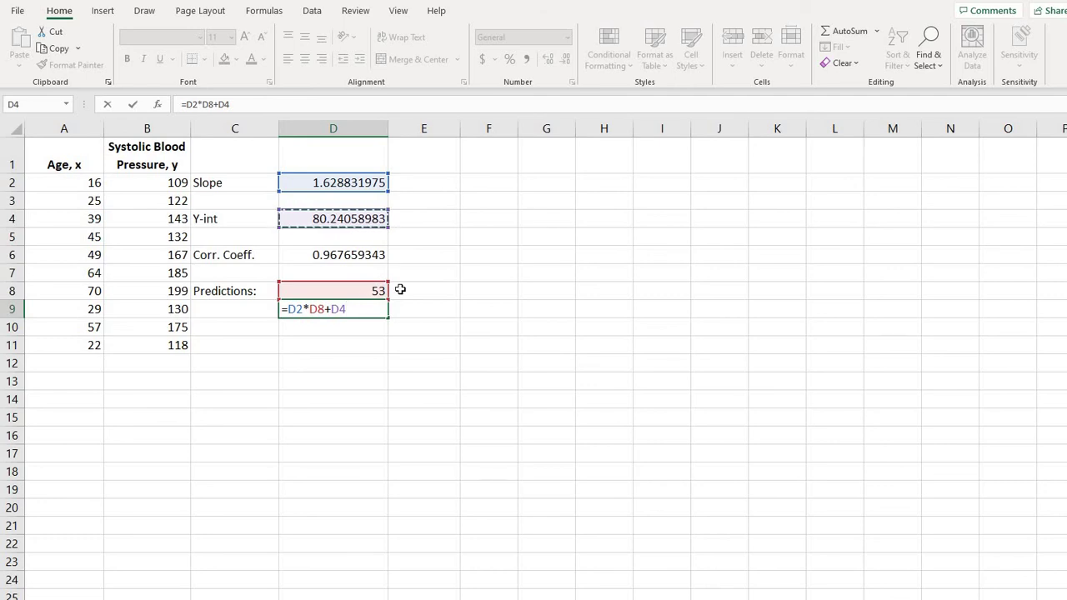
pyautogui.press('Return')
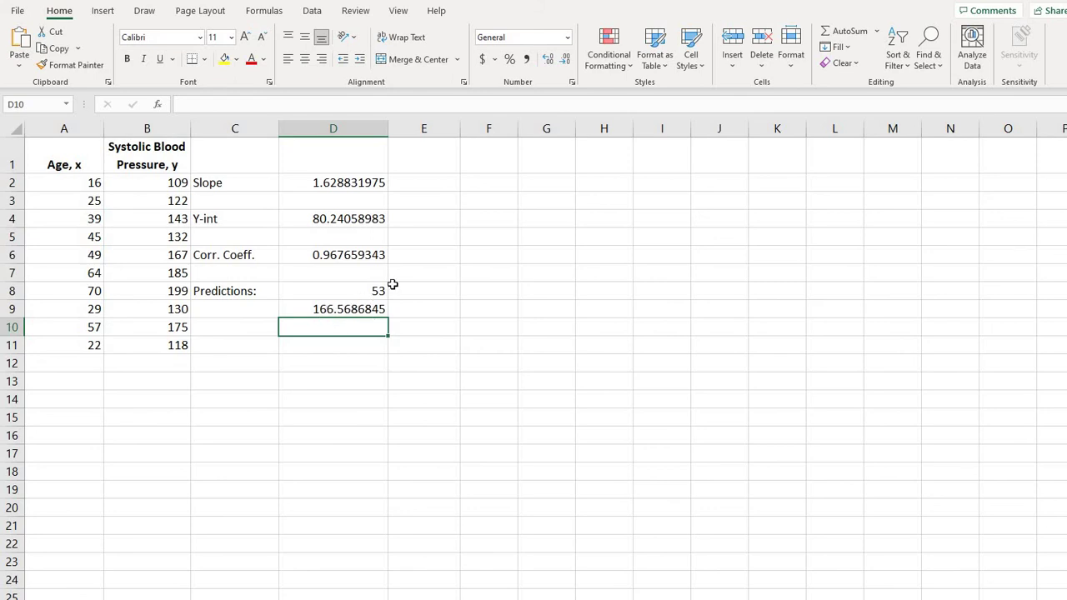
# - Enter =1.629*D8+80.241 in D11, giving a rounded-coefficient prediction of 166.578
pyautogui.press('Down')
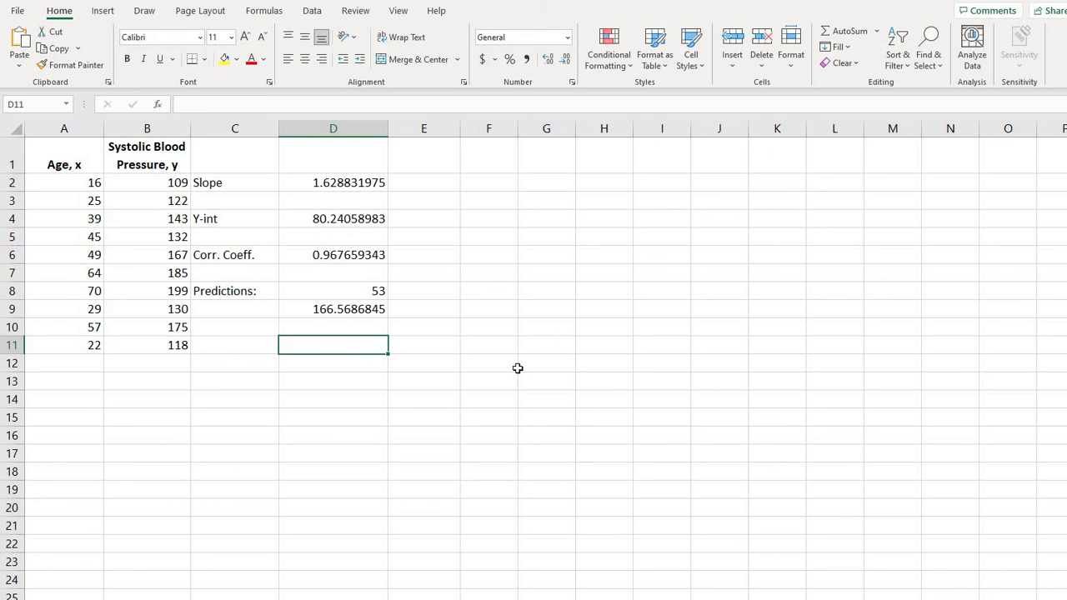
pyautogui.write('=')
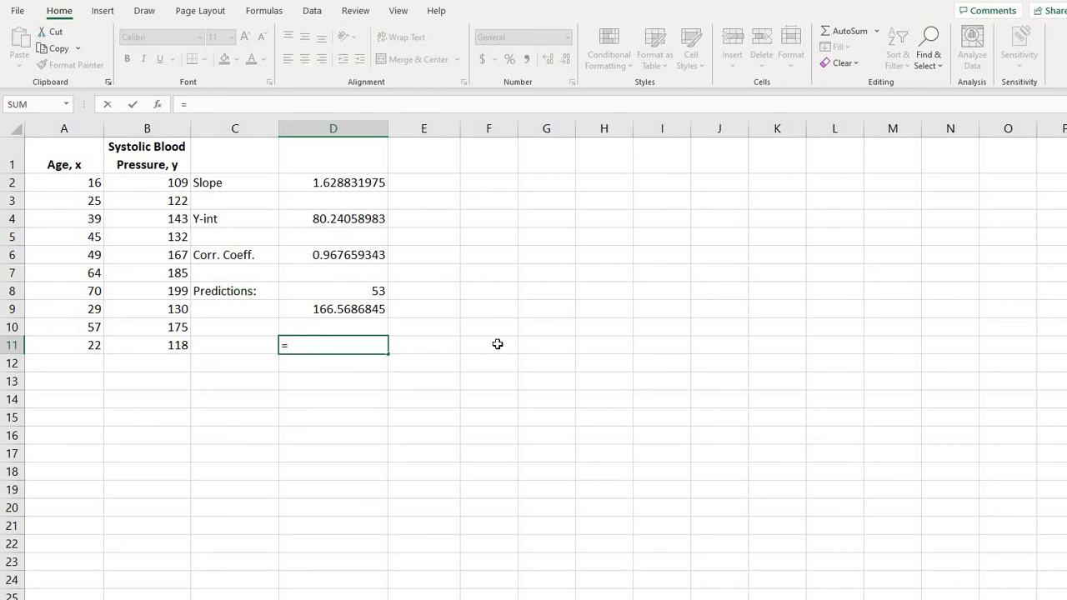
pyautogui.write('1.629*')
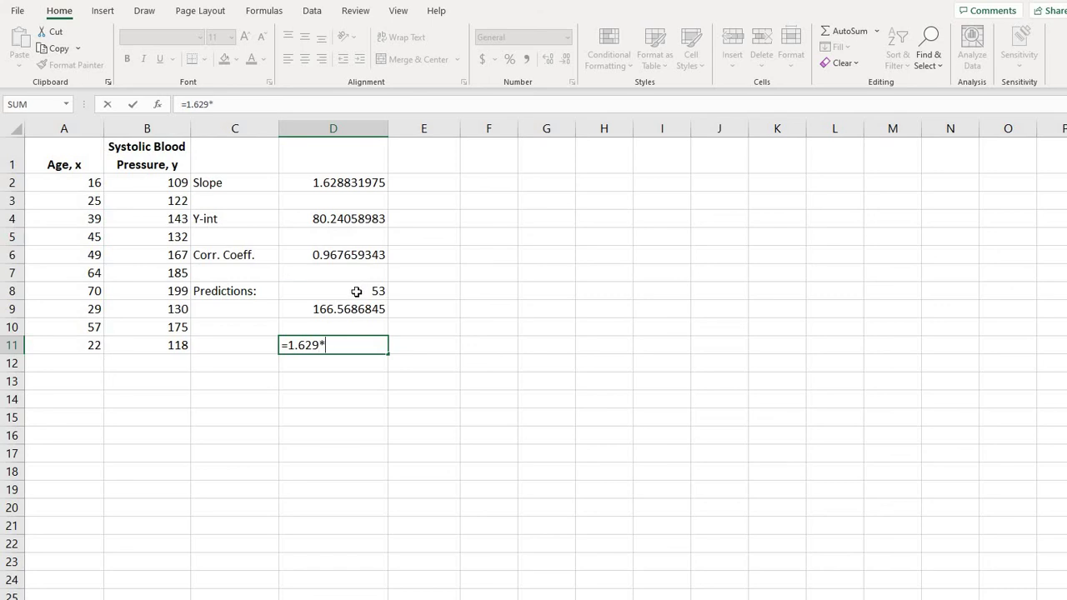
pyautogui.click(357, 291)
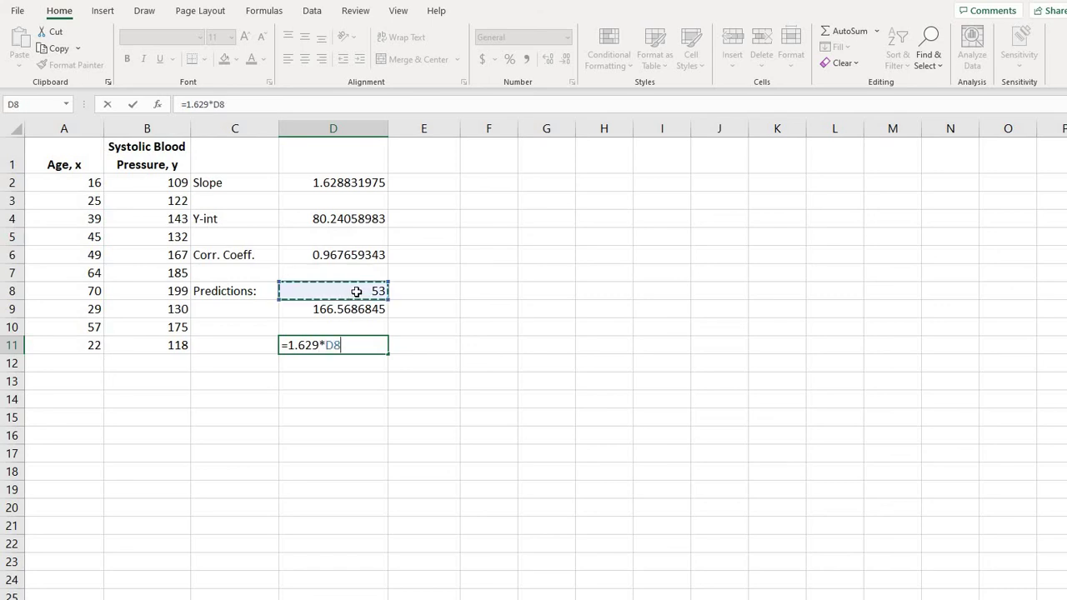
pyautogui.write('+80')
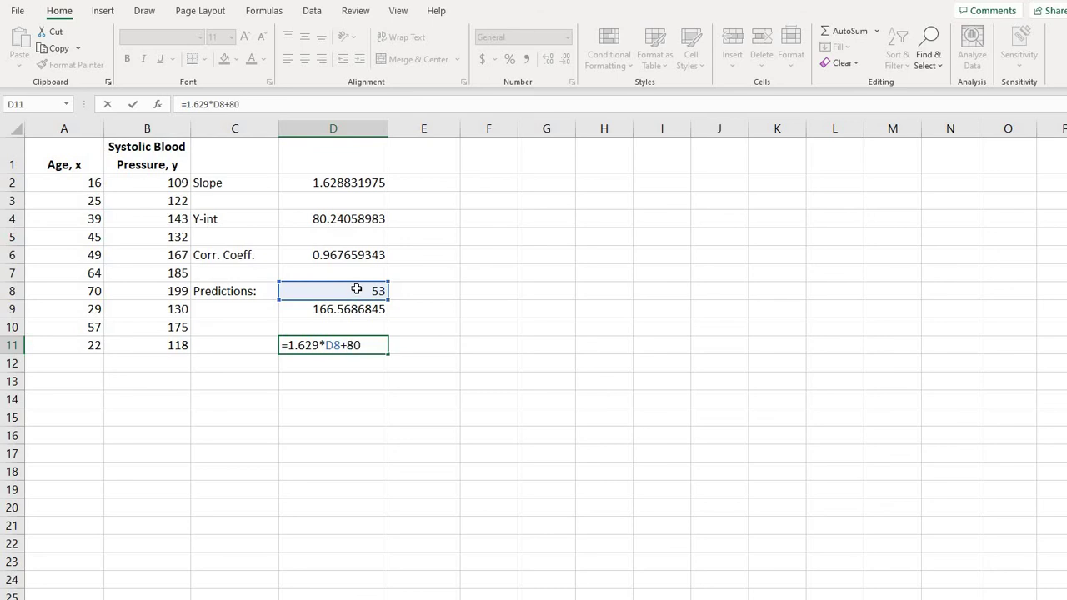
pyautogui.write('.4')
pyautogui.press('BackSpace')
pyautogui.press('BackSpace')
pyautogui.write('.241')
pyautogui.press('Return')
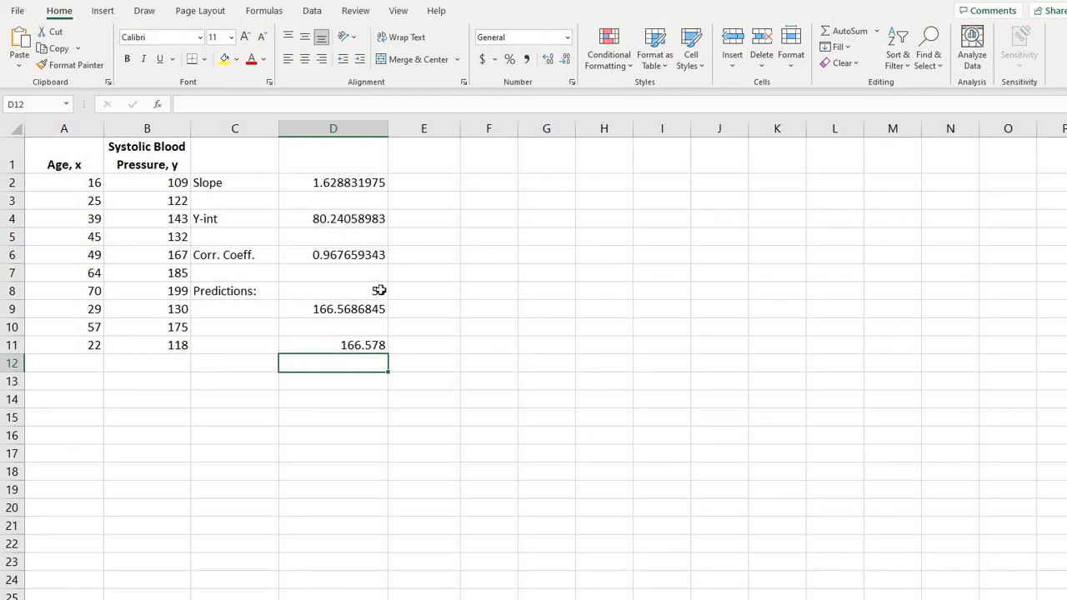
# - Change the input age in D8 from 53 to 25
pyautogui.press('Up')
pyautogui.press('Up')
pyautogui.press('Up')
pyautogui.press('Up')
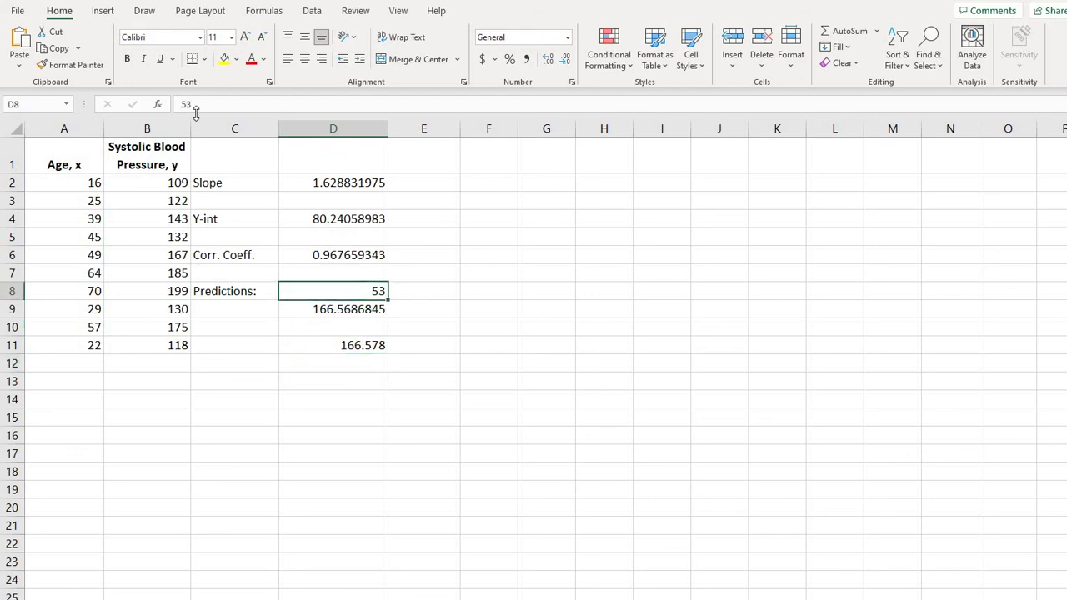
pyautogui.doubleClick(175, 104)
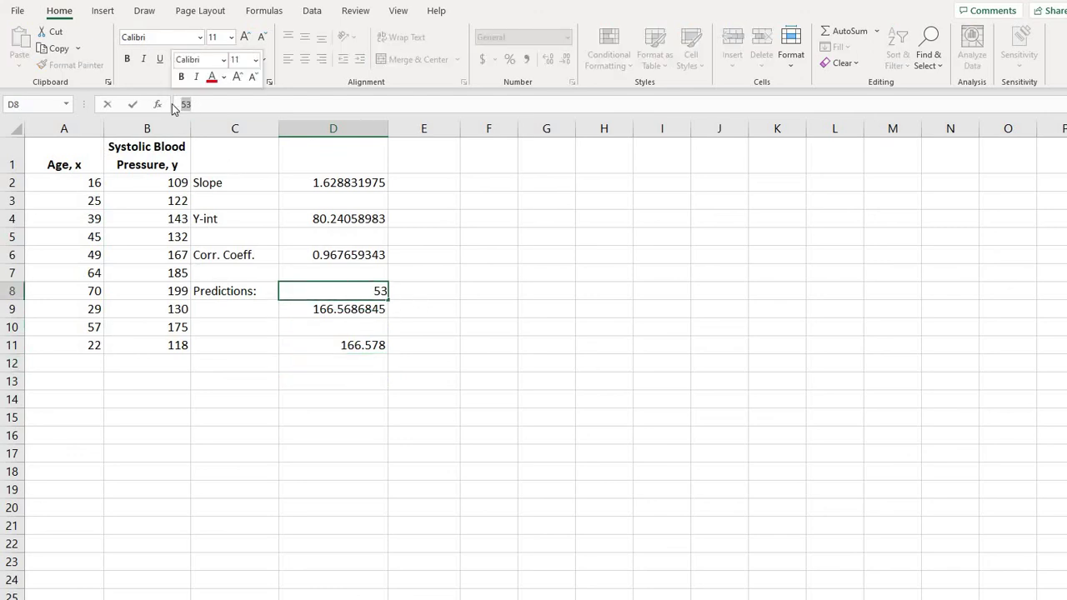
pyautogui.write('25')
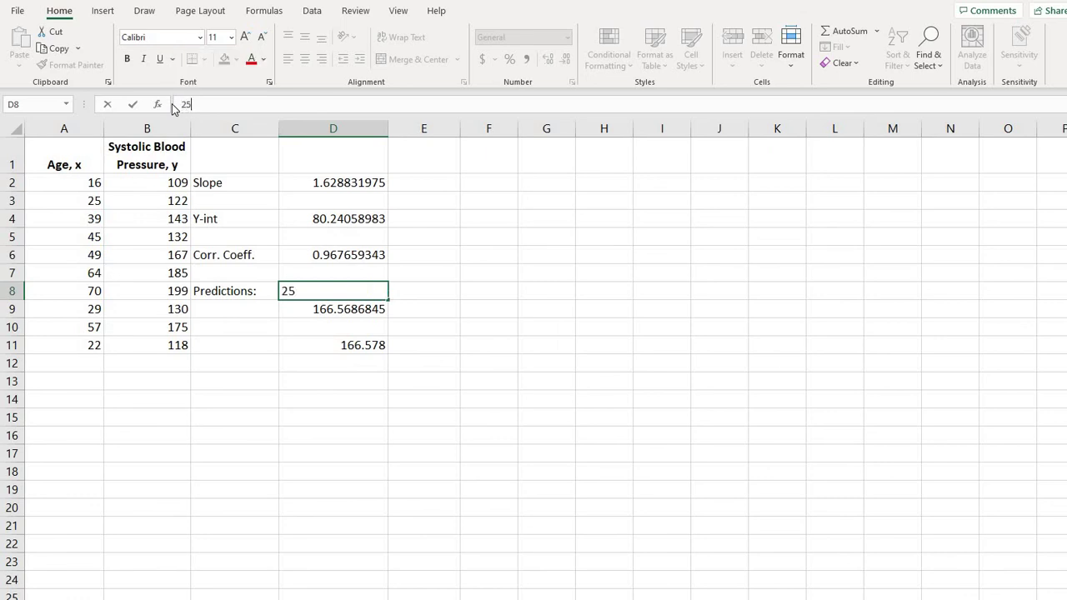
pyautogui.hotkey('ctrl', 'Return')
pyautogui.press('Return')
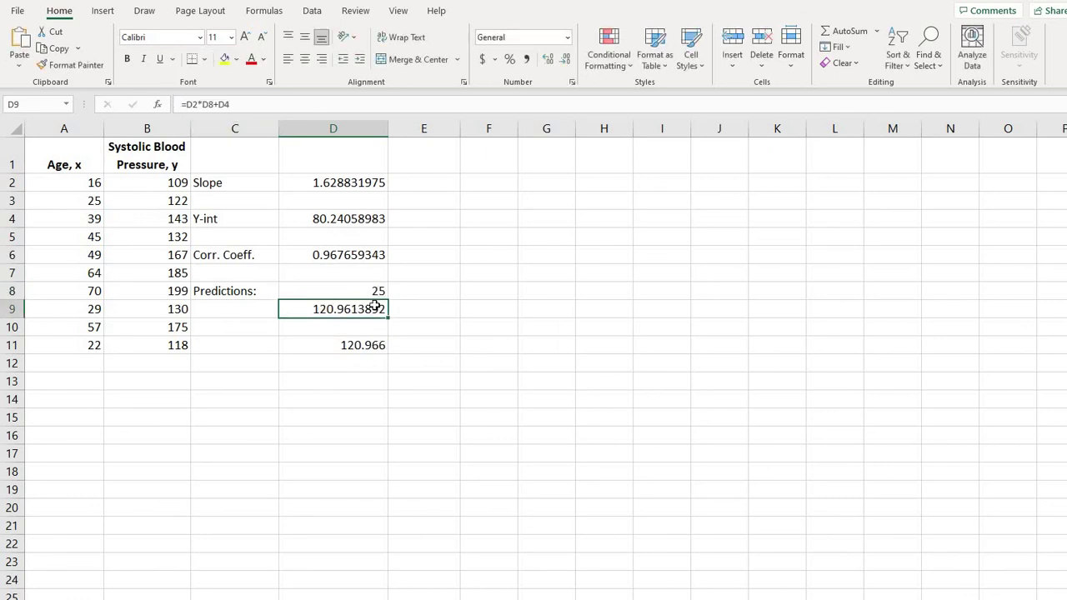
# - Change the D8 age to 35, so D9 and D11 recalculate to about 137.25
pyautogui.click(379, 290)
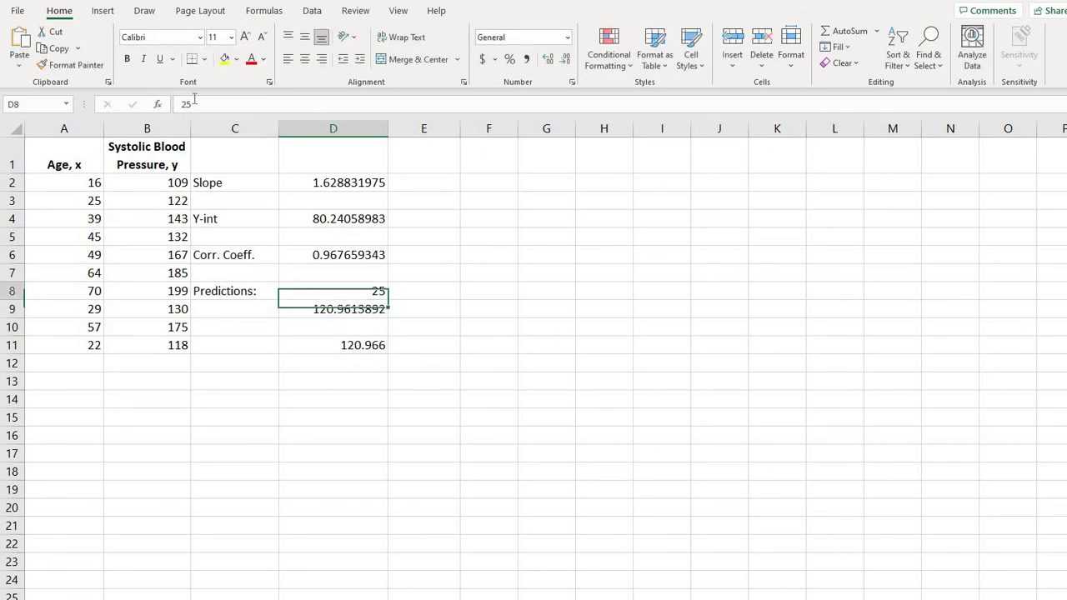
pyautogui.doubleClick(175, 103)
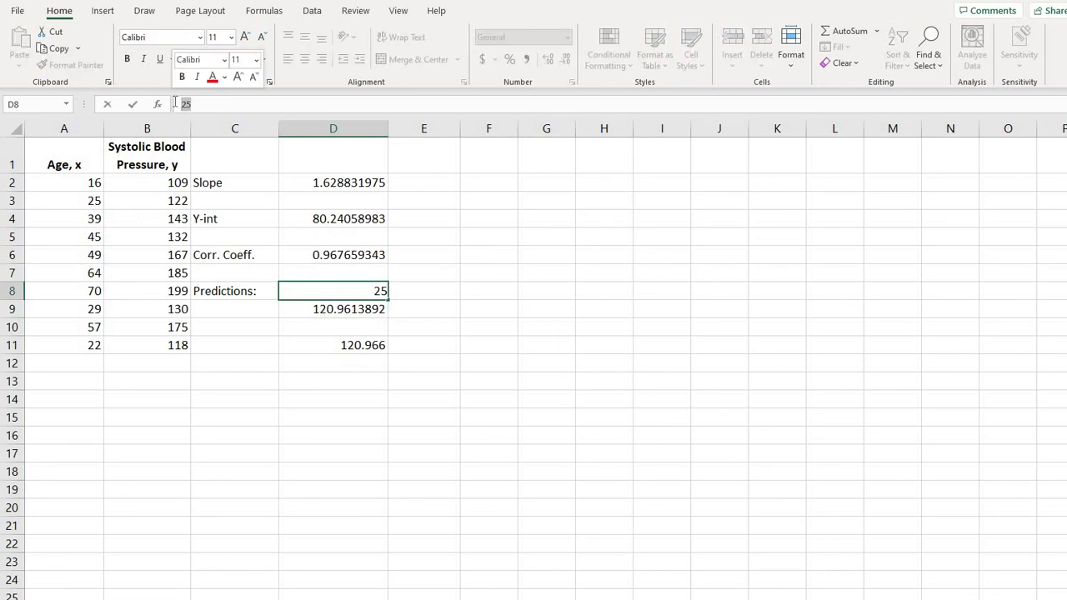
pyautogui.write('35')
pyautogui.press('Return')
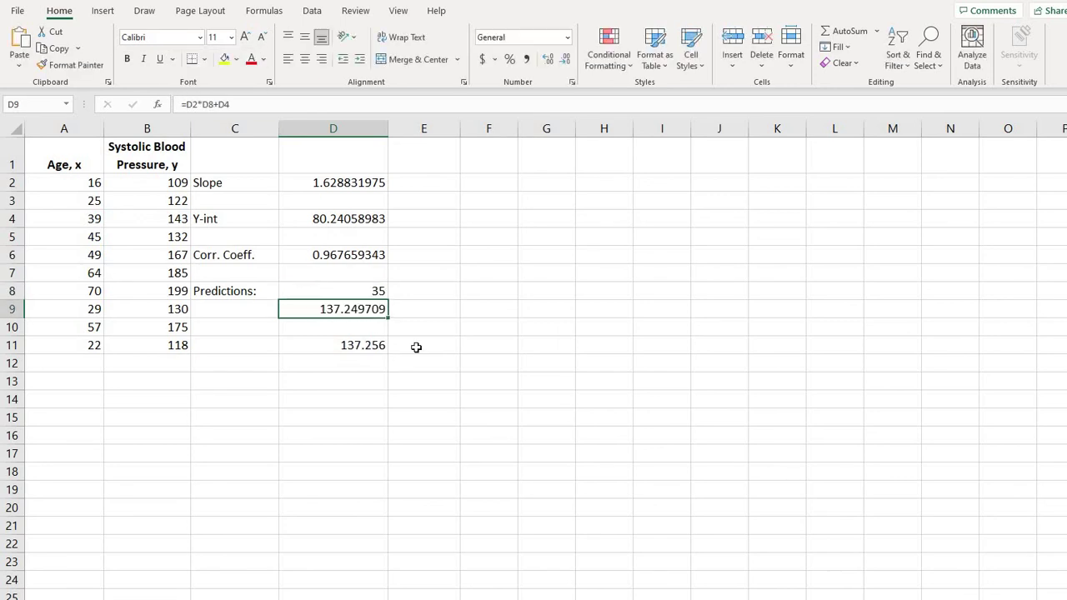